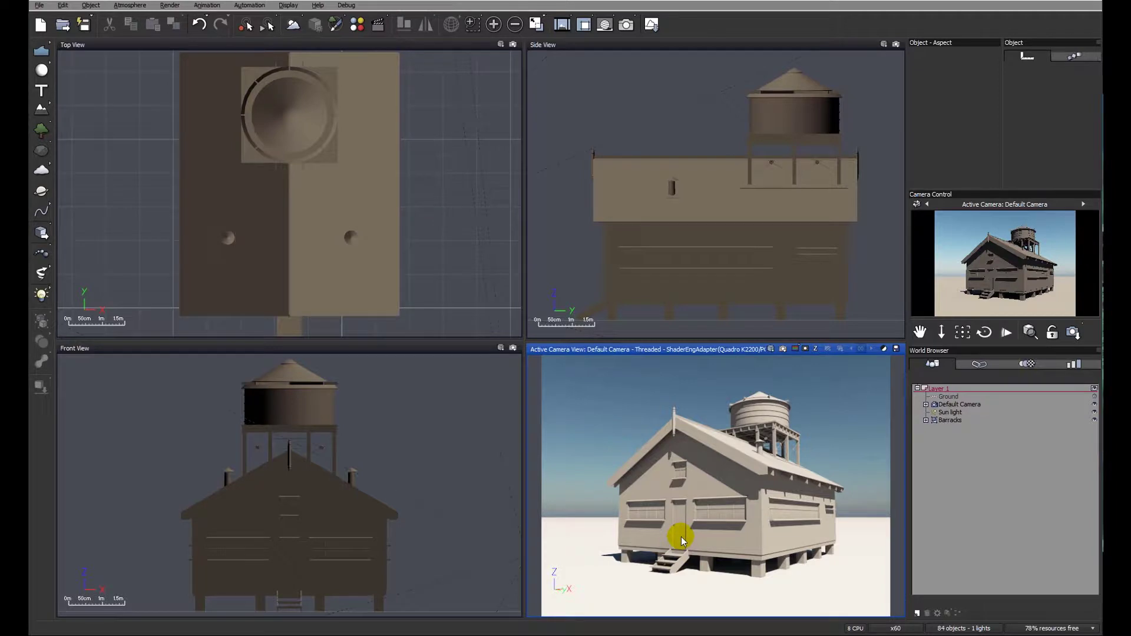
Select the Barracks group and examine the mesh objects it contains
click(678, 529)
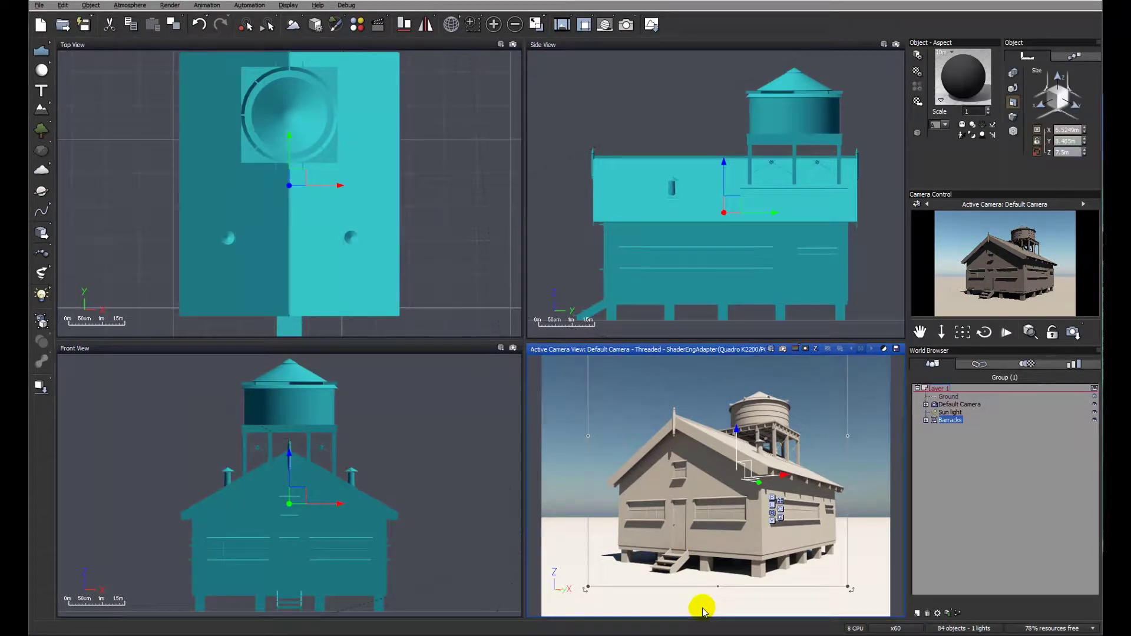
click(925, 420)
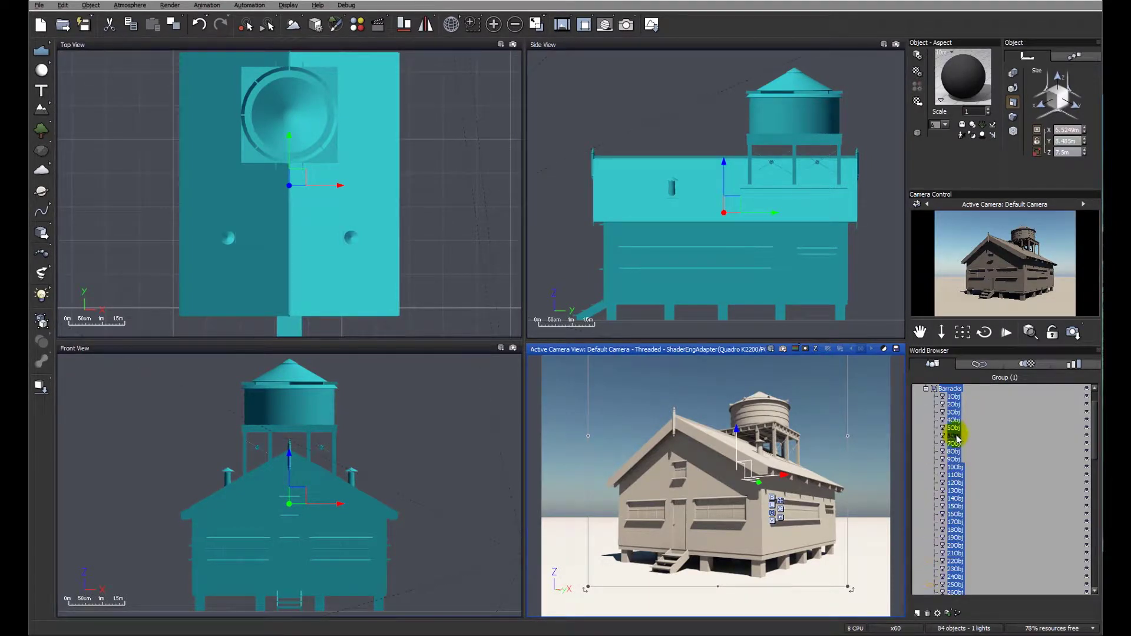
click(938, 441)
click(925, 389)
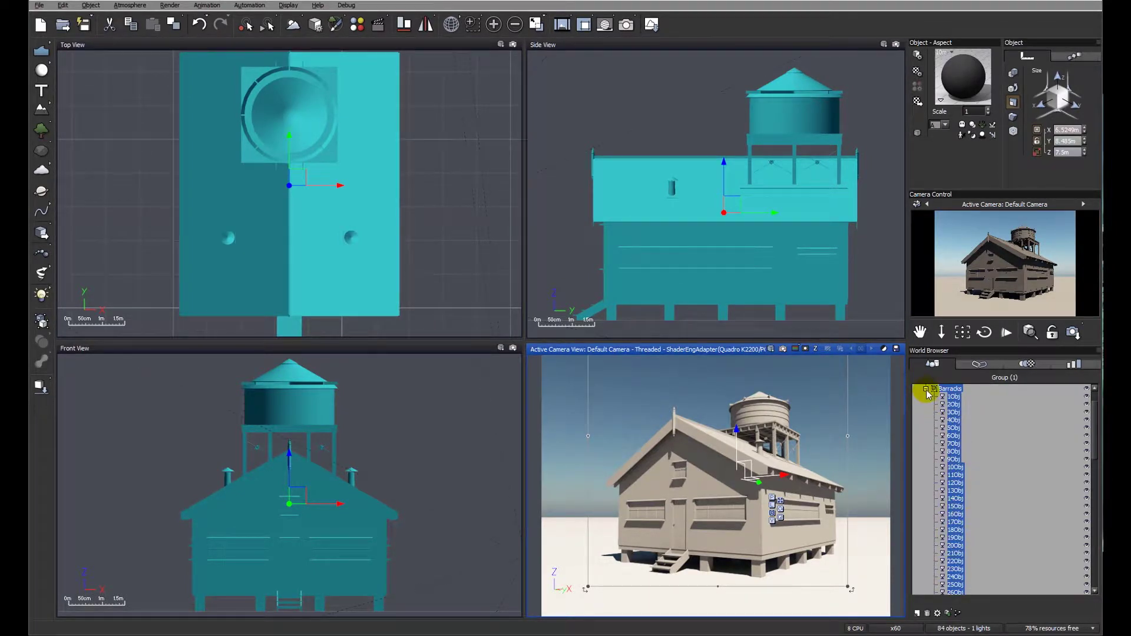
click(945, 457)
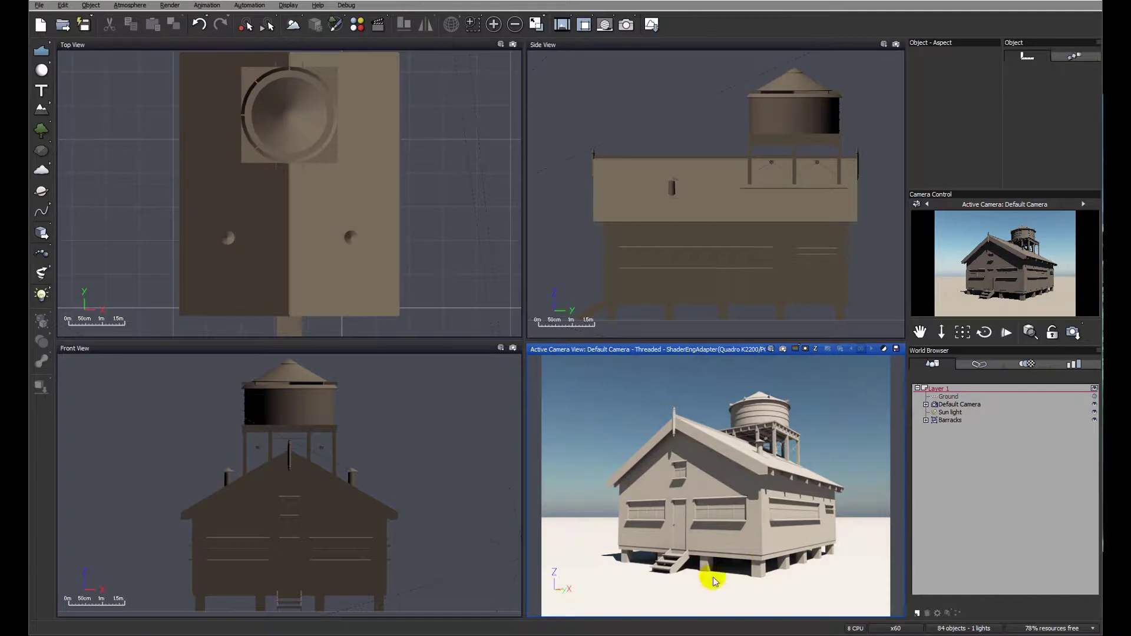
Select the barracks' front door mesh and rename it Door
click(679, 540)
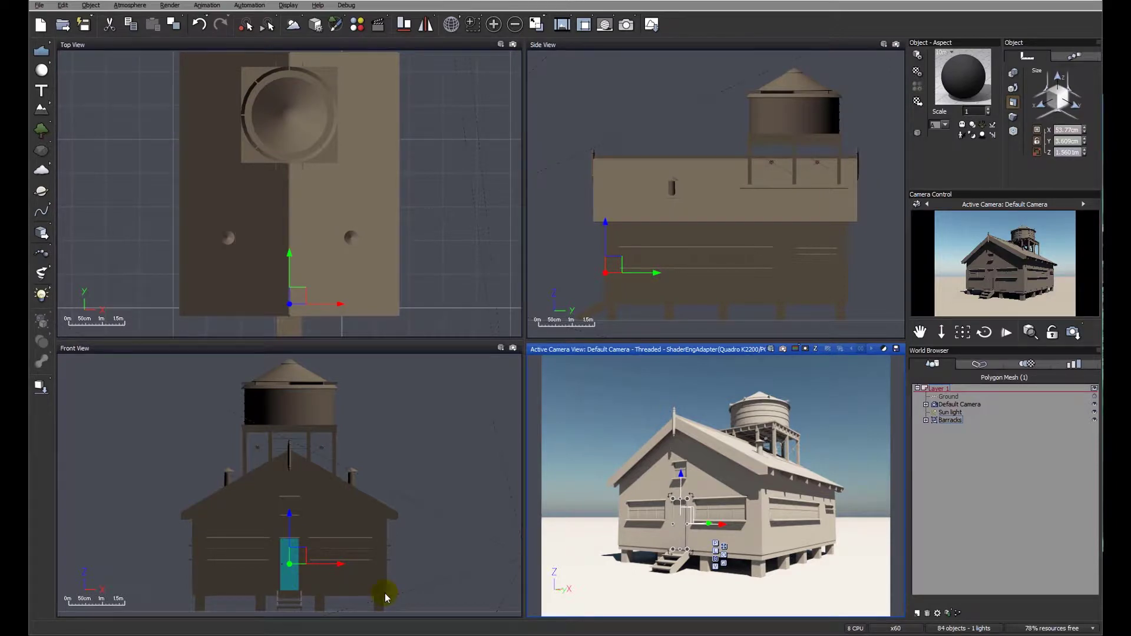
click(925, 420)
drag(1093, 405, 1094, 487)
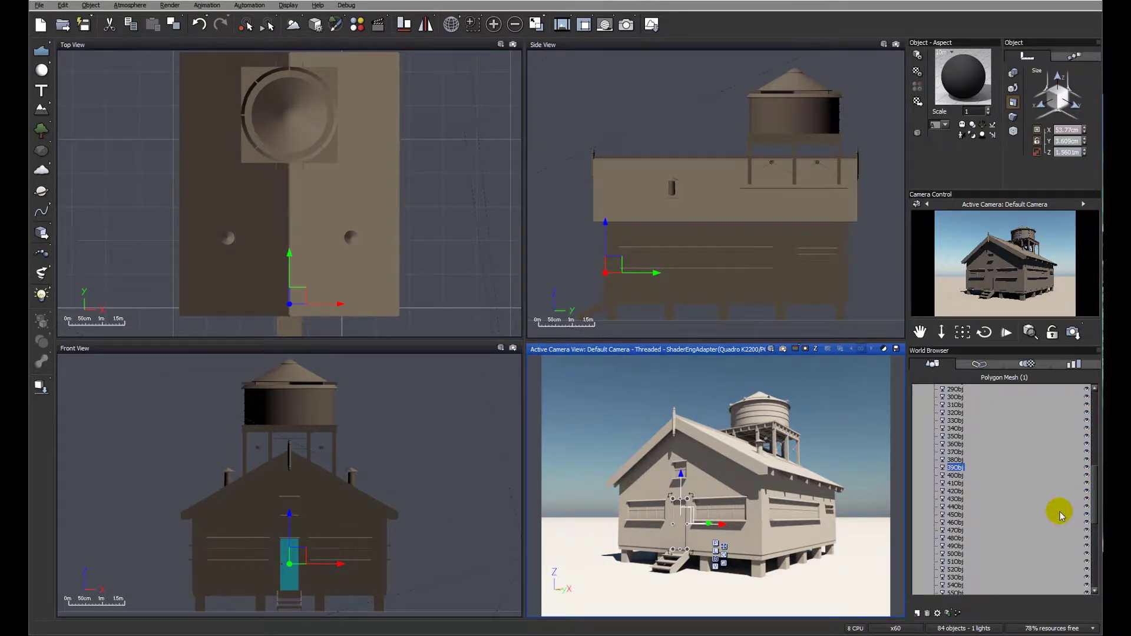
click(956, 467)
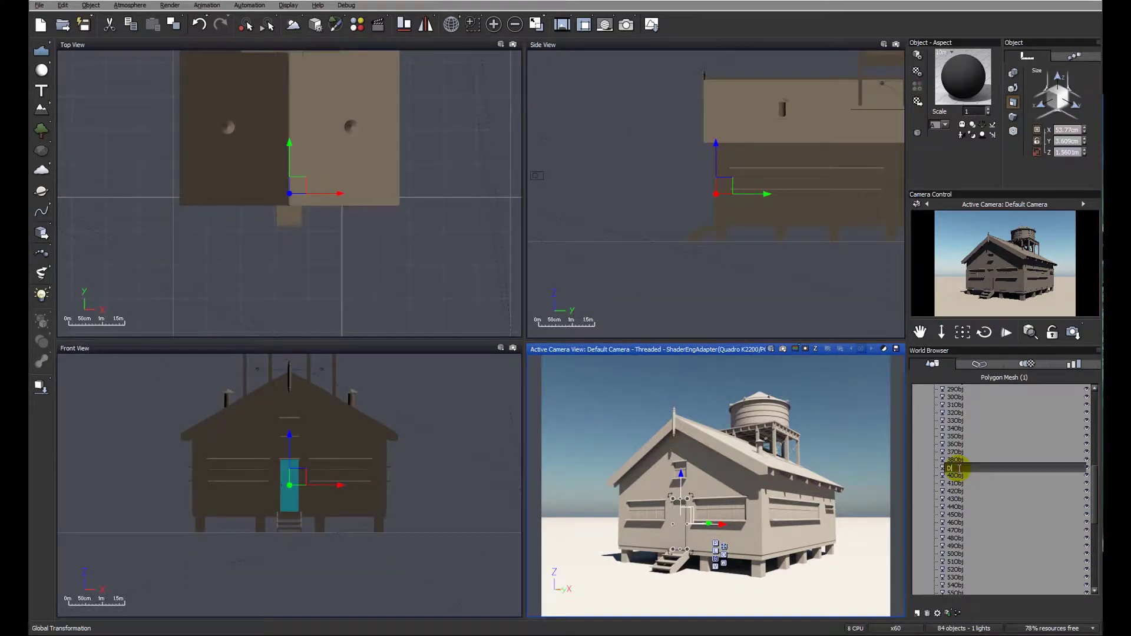
text(Door)
key(Return)
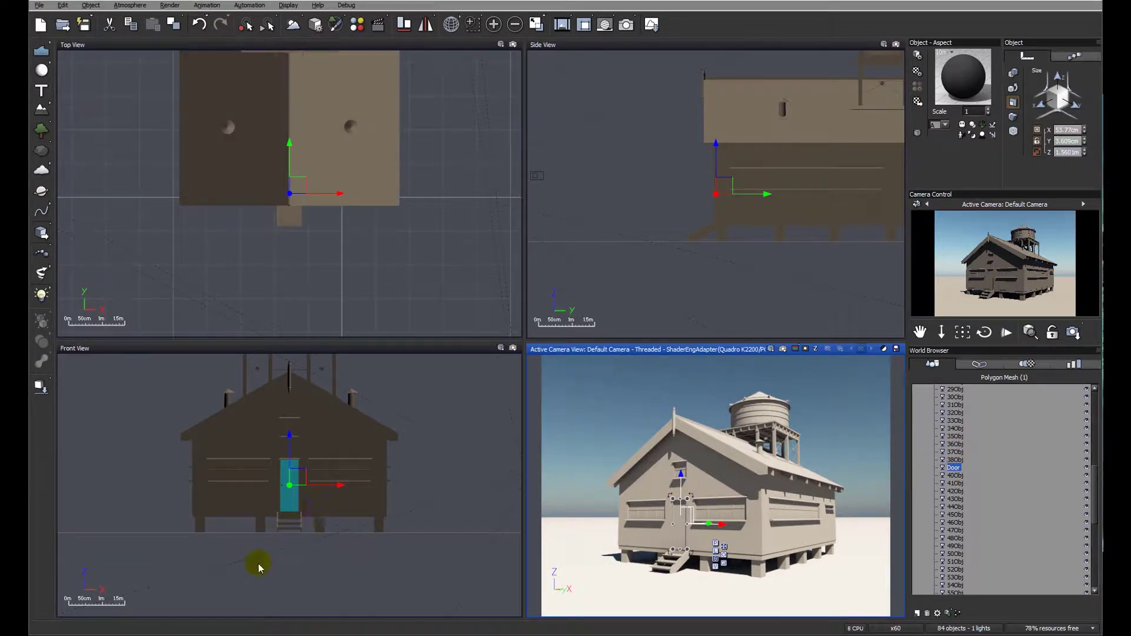
Select the knob on the front door and rename its mesh Door_handle
click(278, 498)
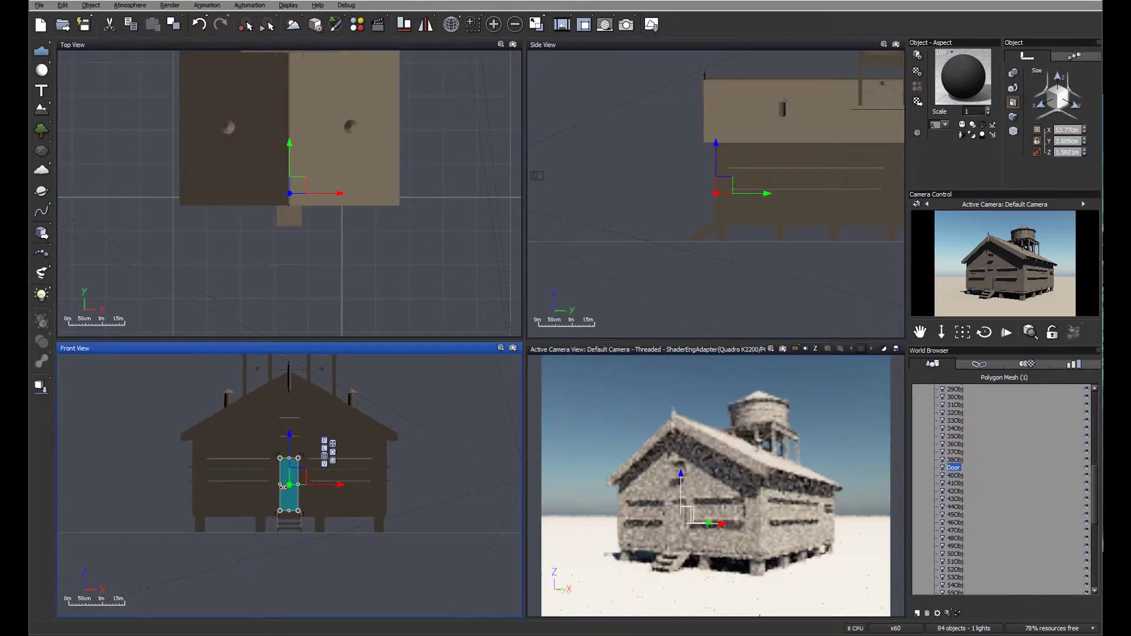
scroll(281, 487, up, 5)
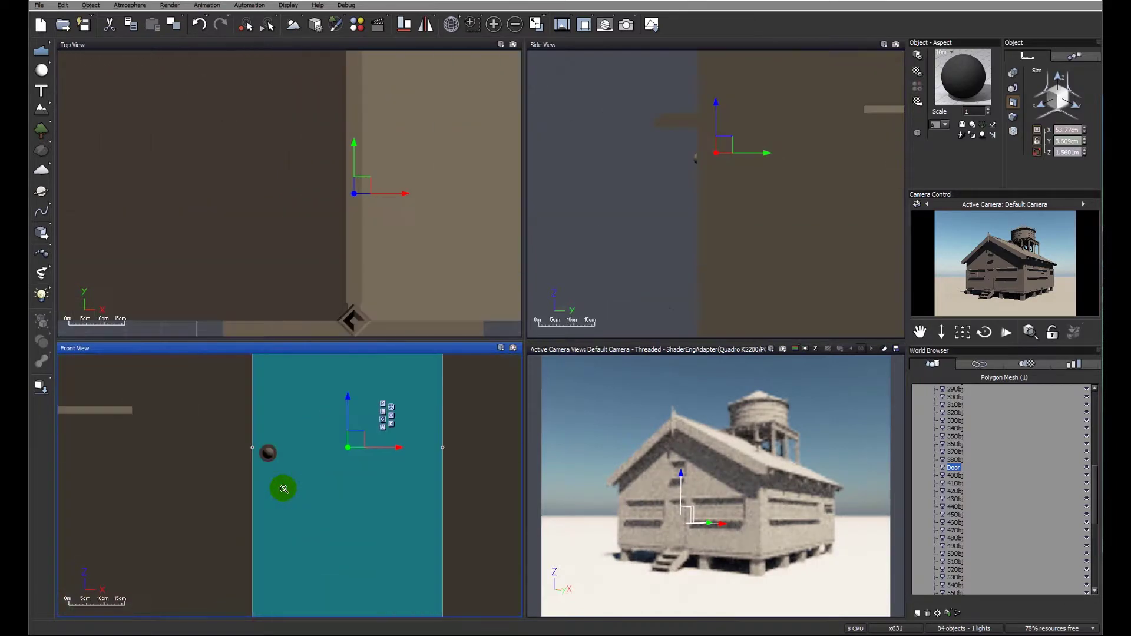
click(268, 452)
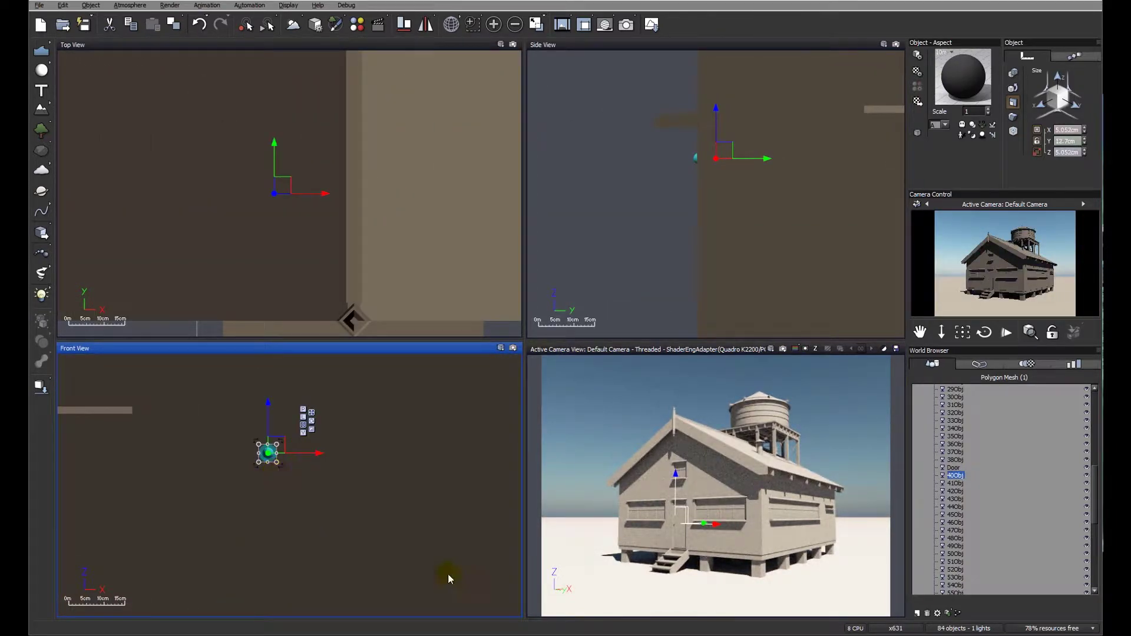
click(954, 475)
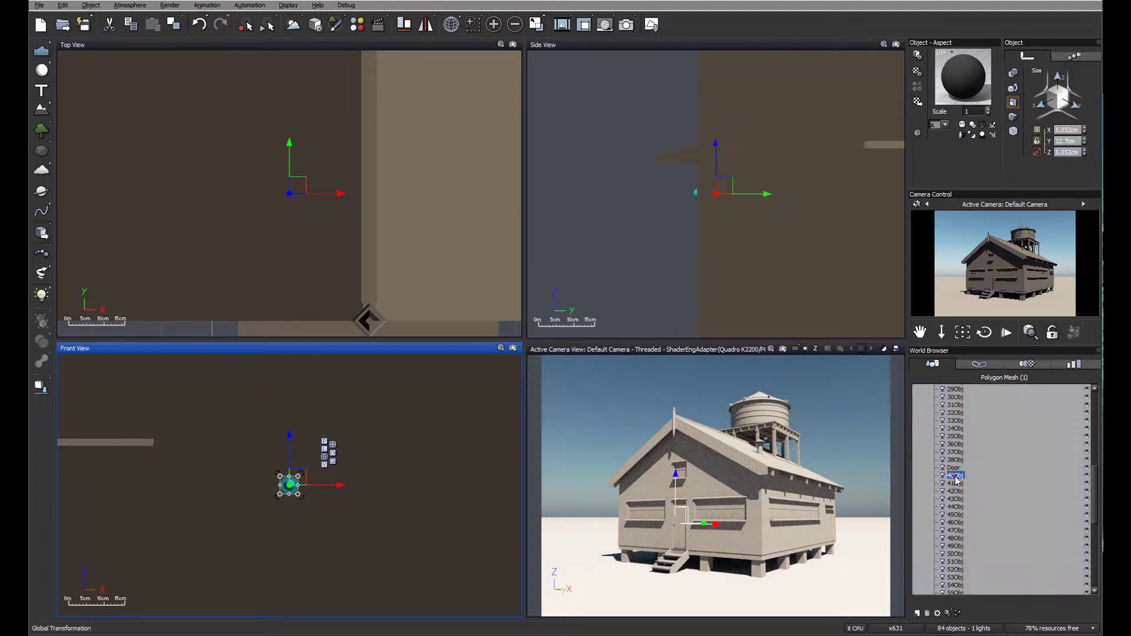
click(955, 476)
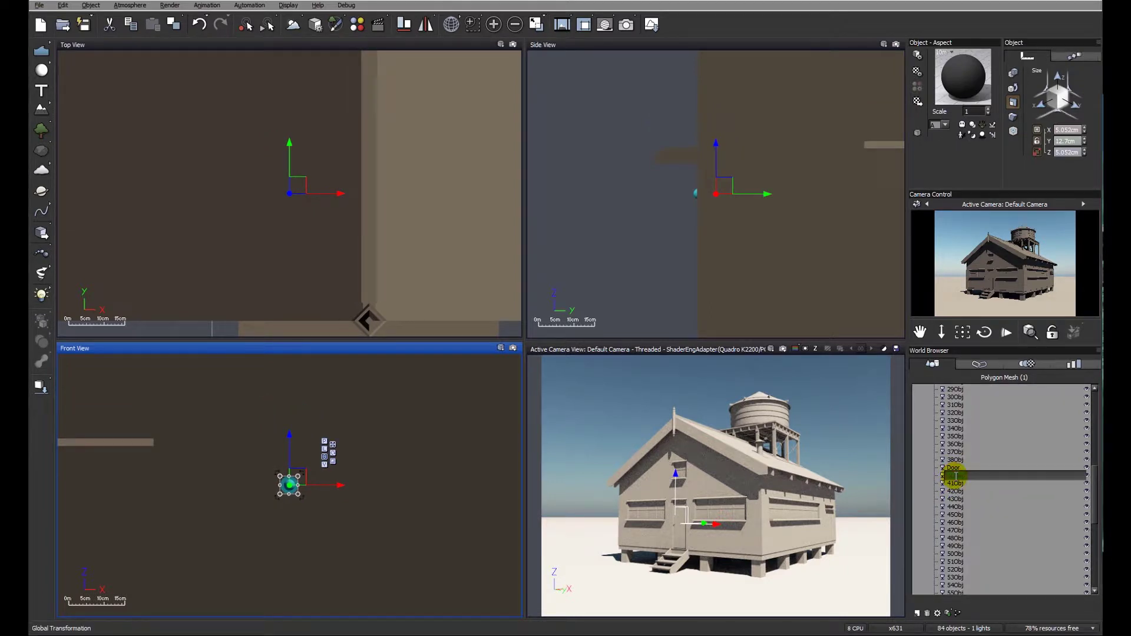
text(Door_handle)
key(Return)
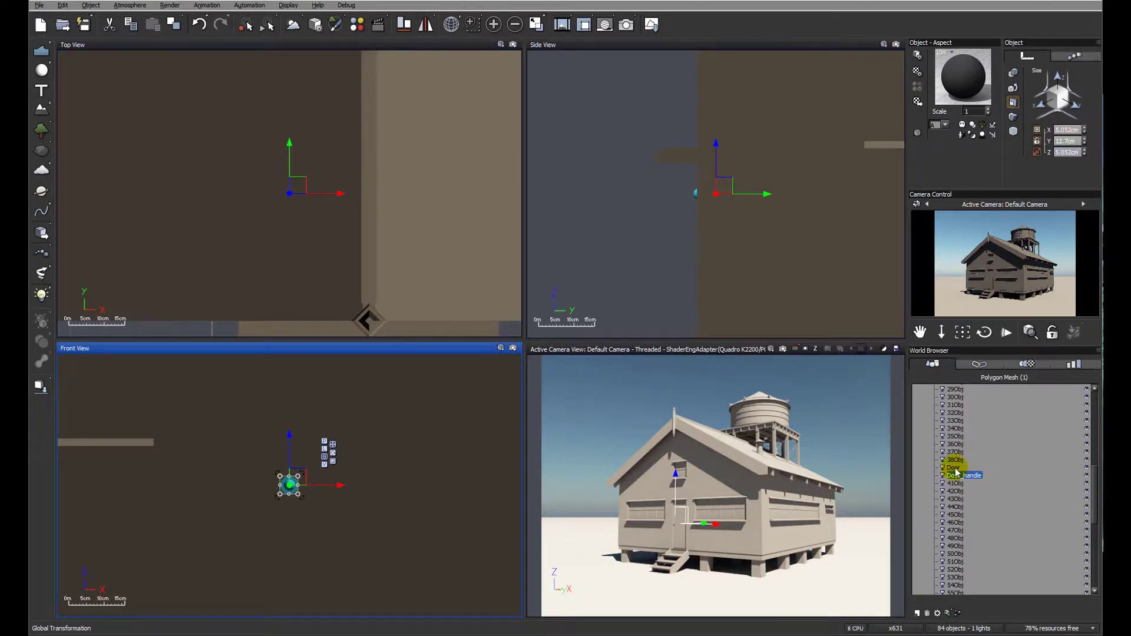
Group the Door and Door_handle meshes, accepting the loss of links, and name the group Door
ctrl+click(953, 467)
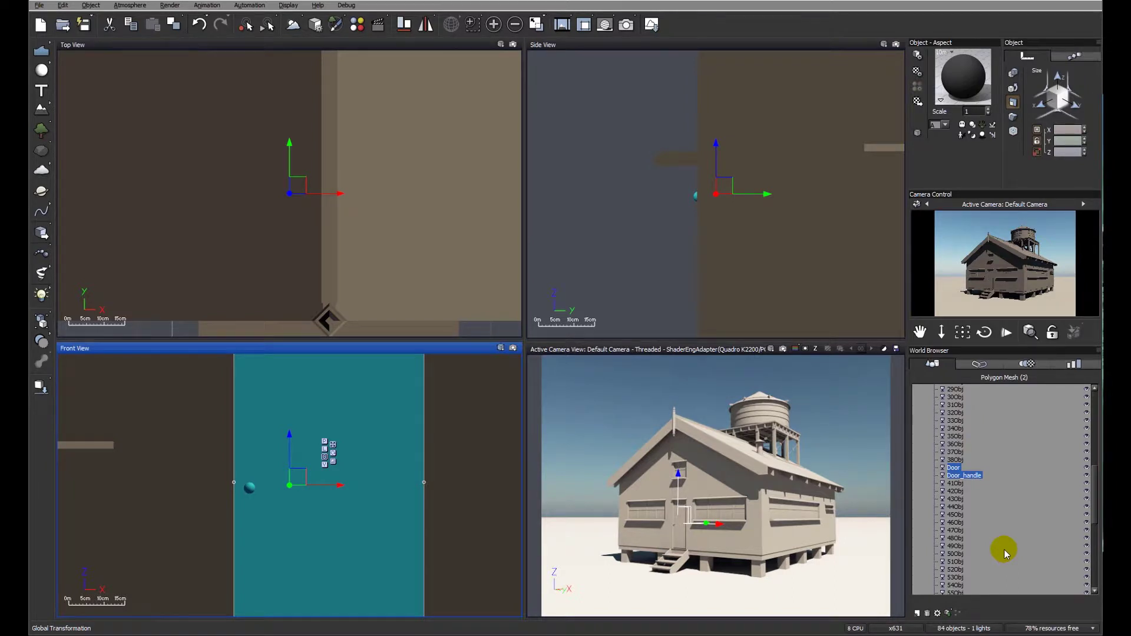
click(958, 475)
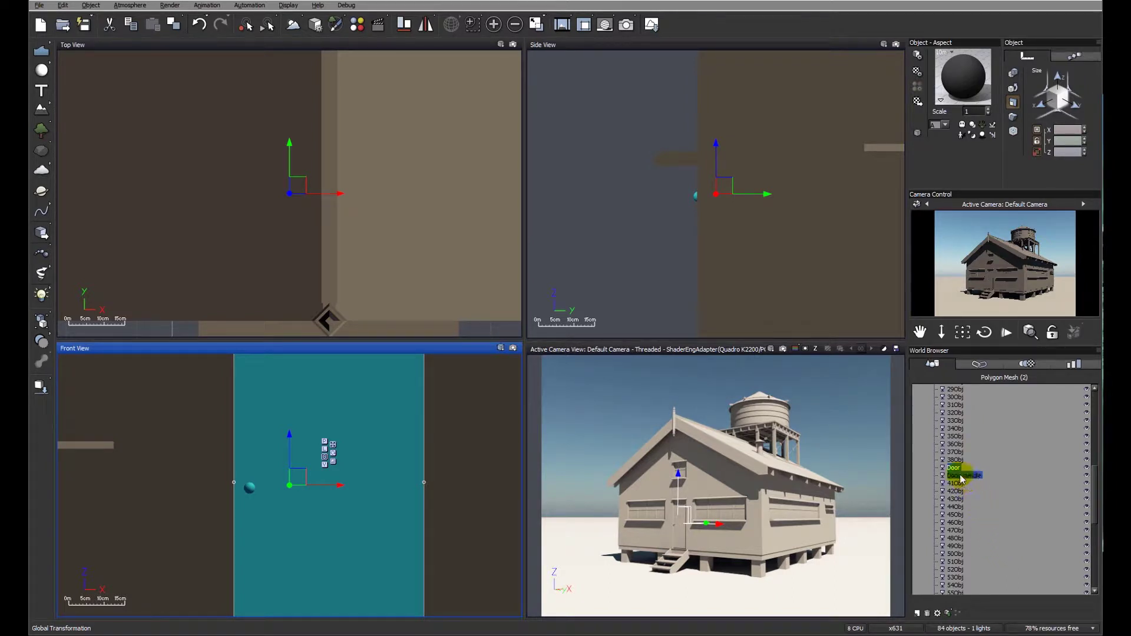
right_click(959, 479)
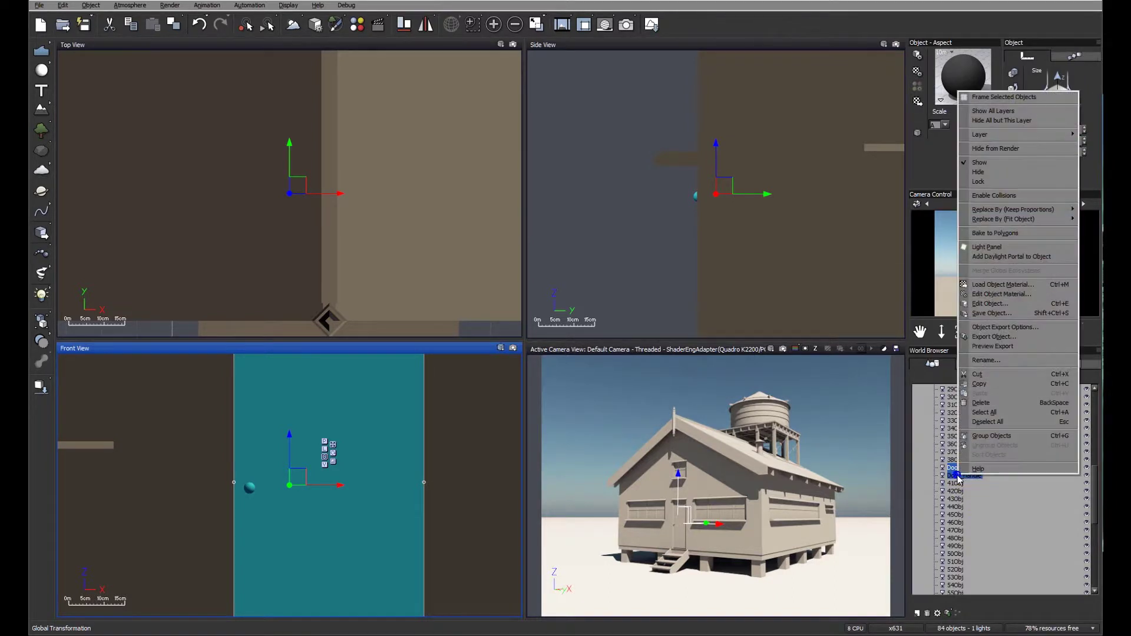
click(991, 437)
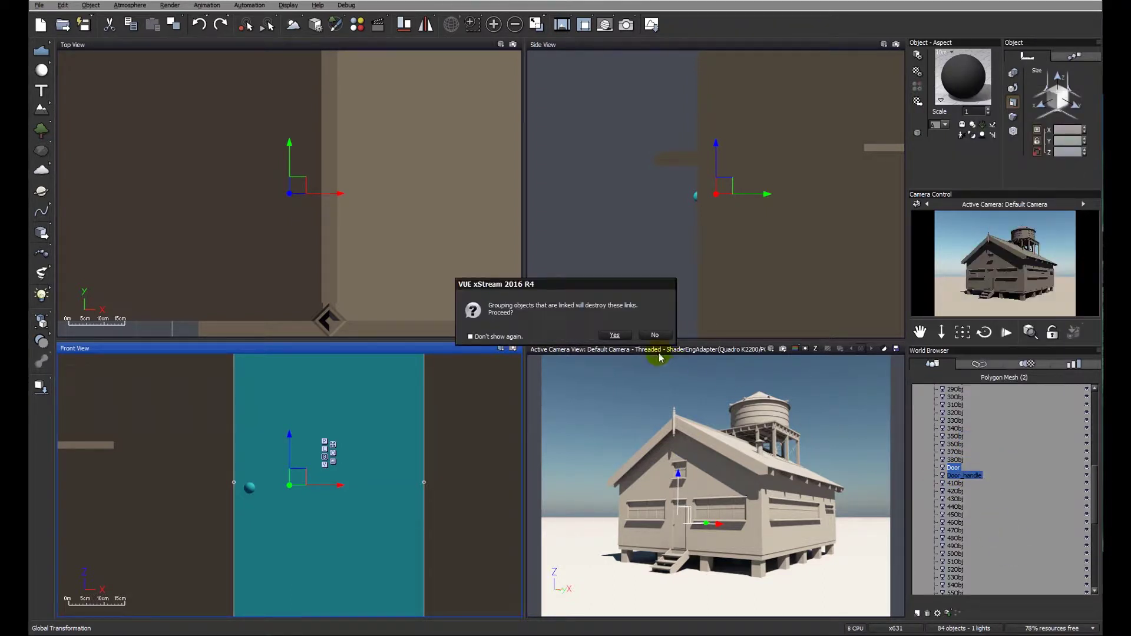
click(613, 335)
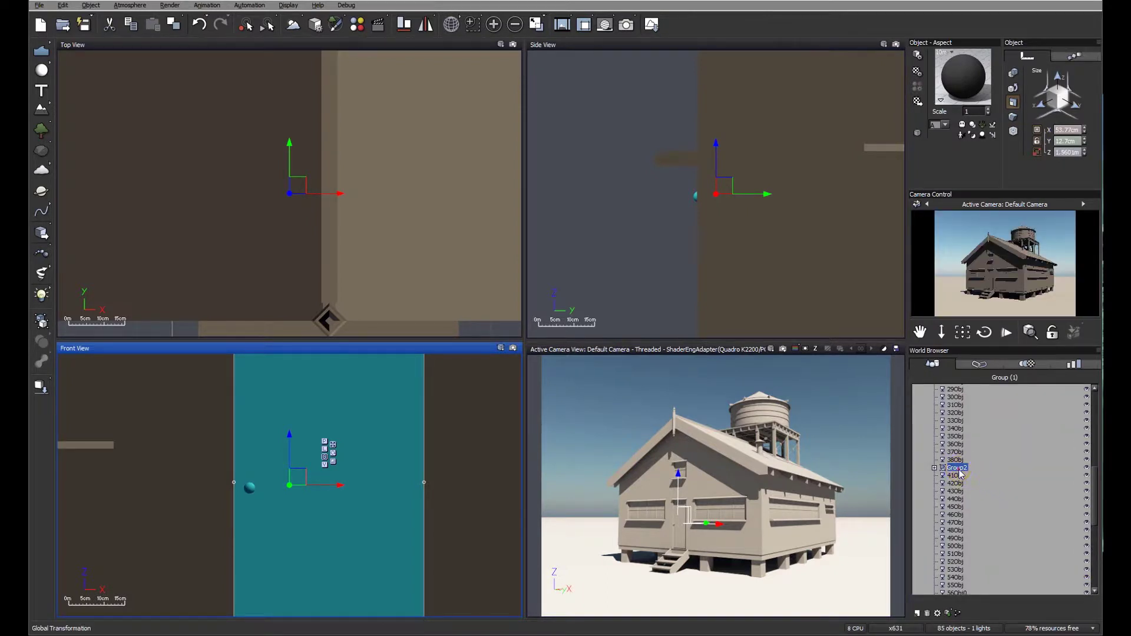
click(958, 468)
text(Door)
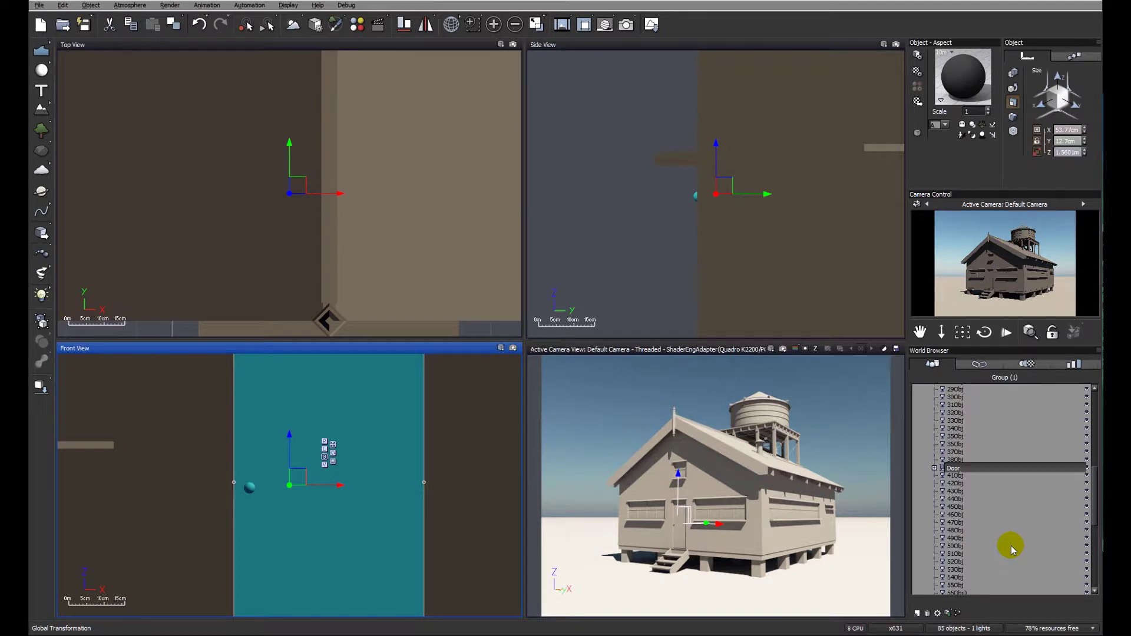
key(Return)
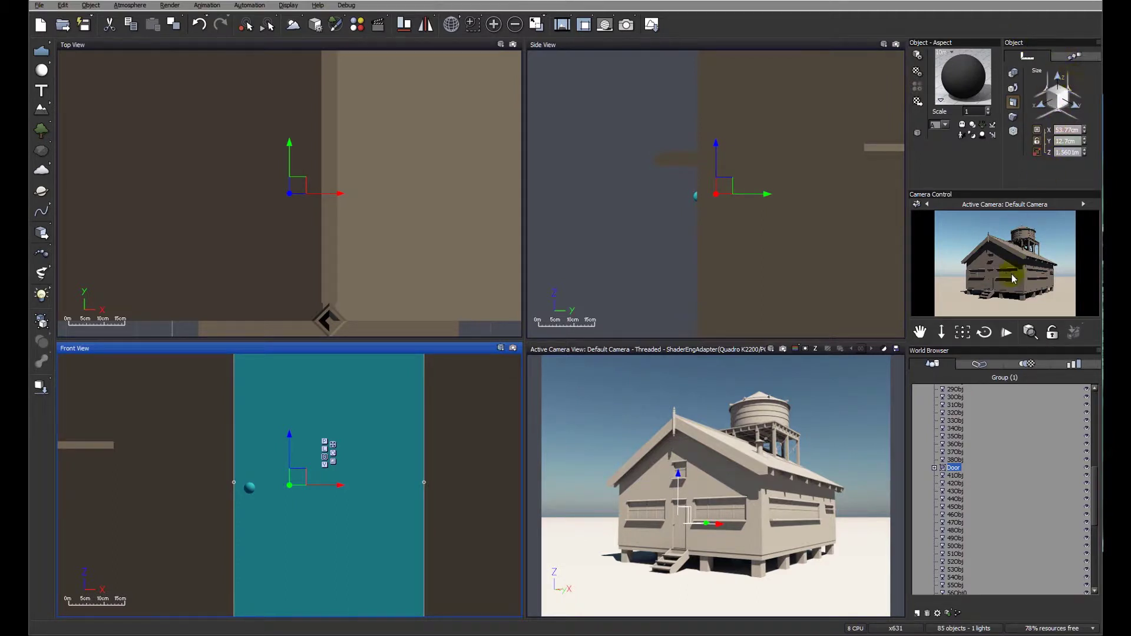
Show the Door group's pivot and move it in the Front View to the door edge opposite the handle, at X about -1.29 m
click(1013, 132)
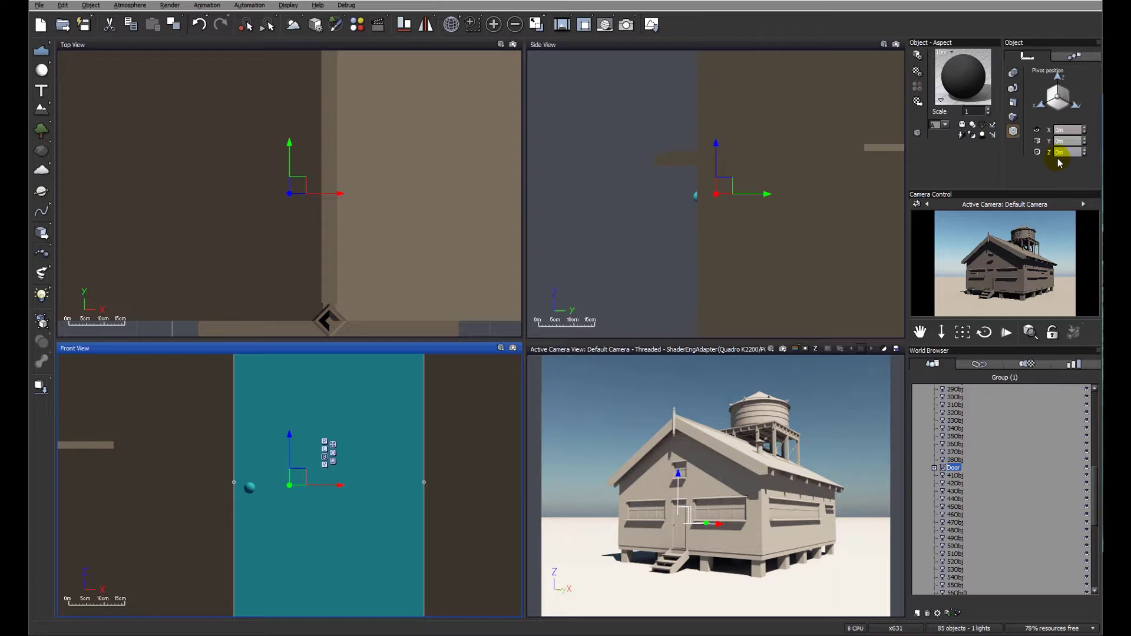
click(1037, 132)
click(1036, 132)
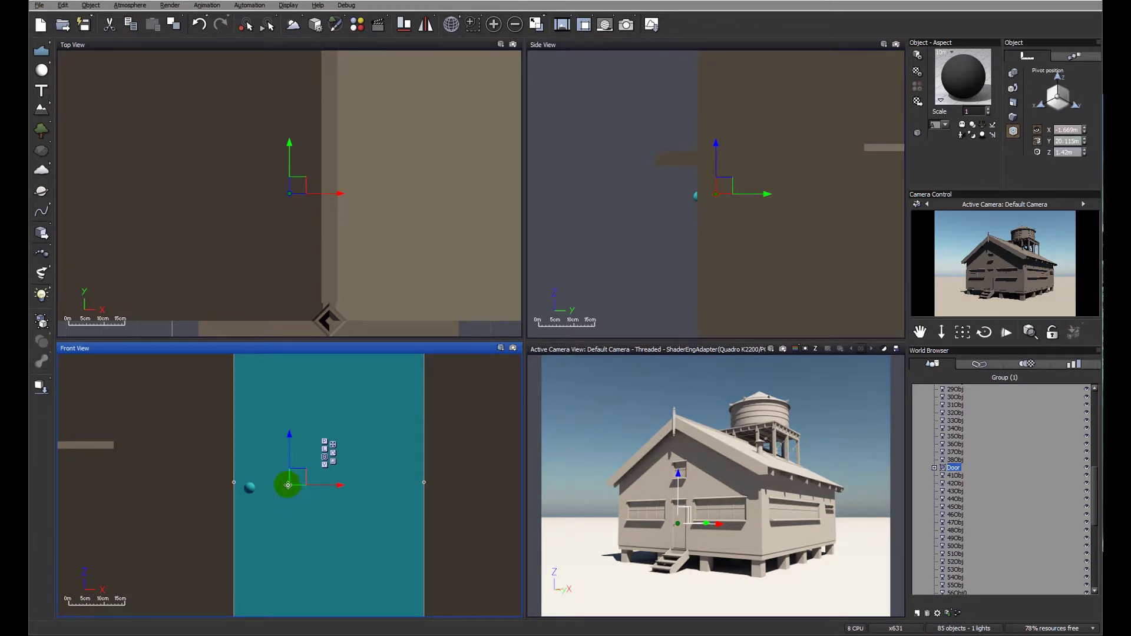
drag(290, 484, 425, 486)
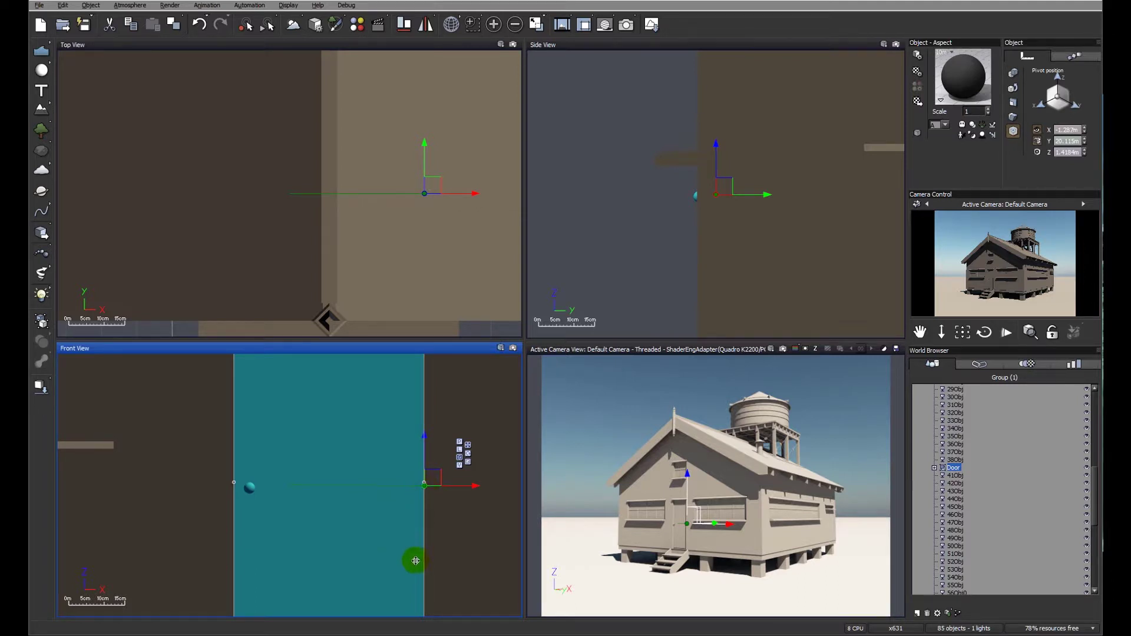
click(420, 567)
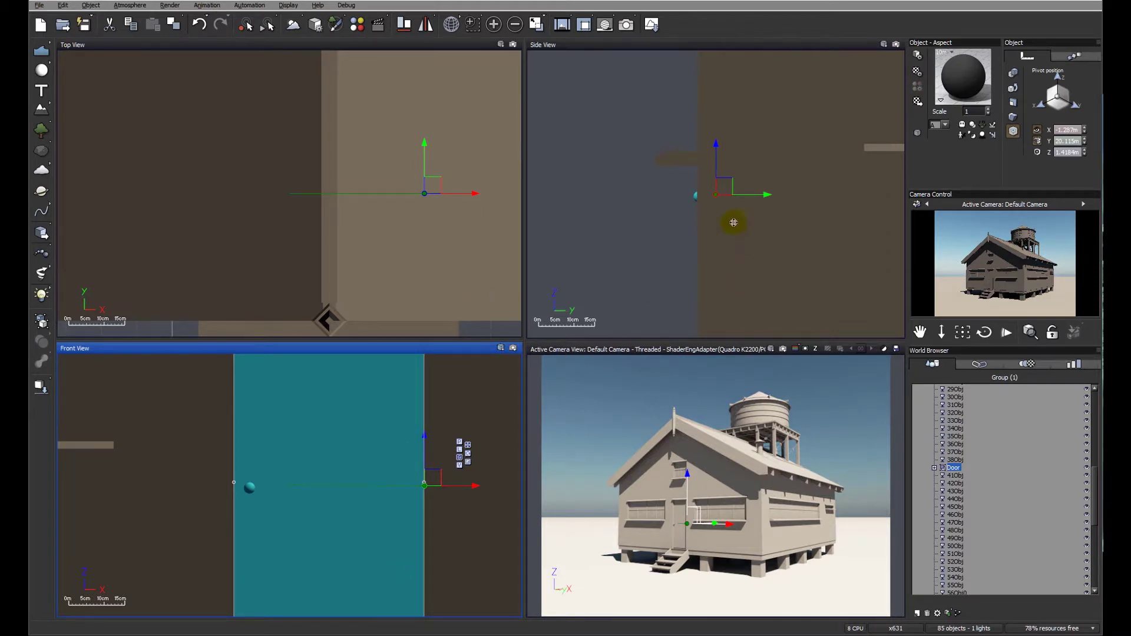
Display the Side View as wireframe and move the Door group's pivot to the door's outer face, at Y about 20.1 m
right_drag(733, 222, 690, 259)
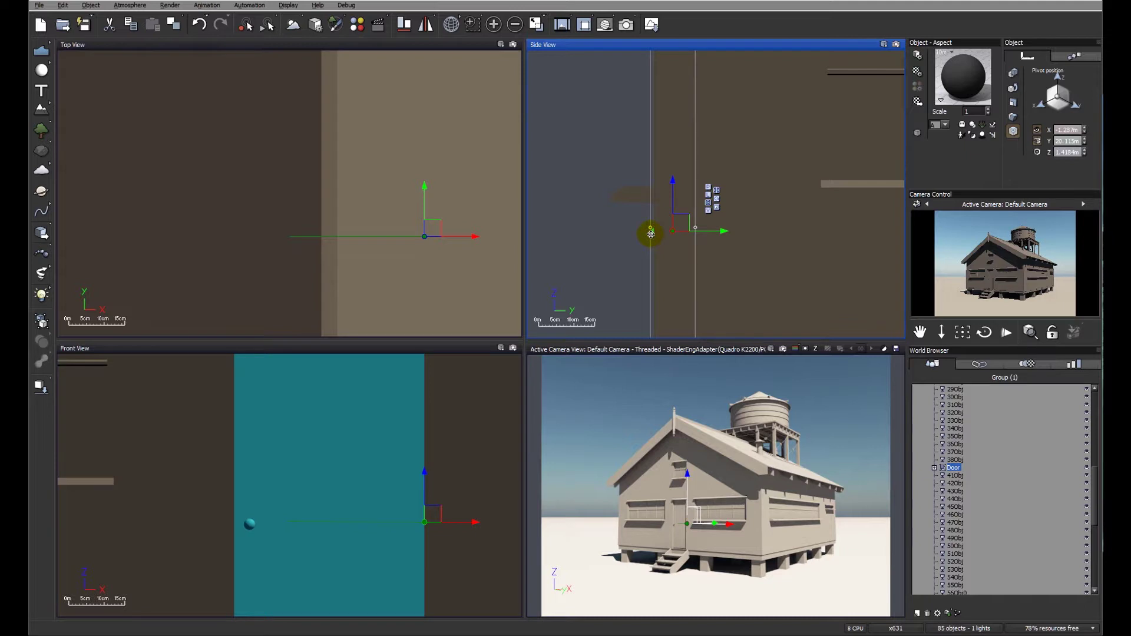
click(883, 45)
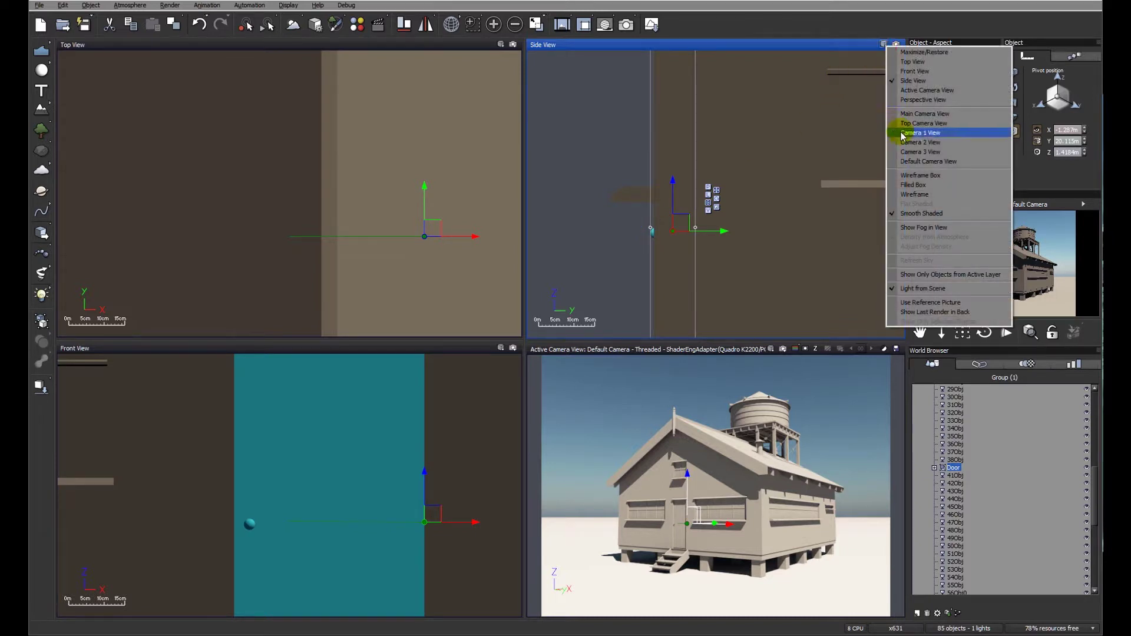
click(916, 195)
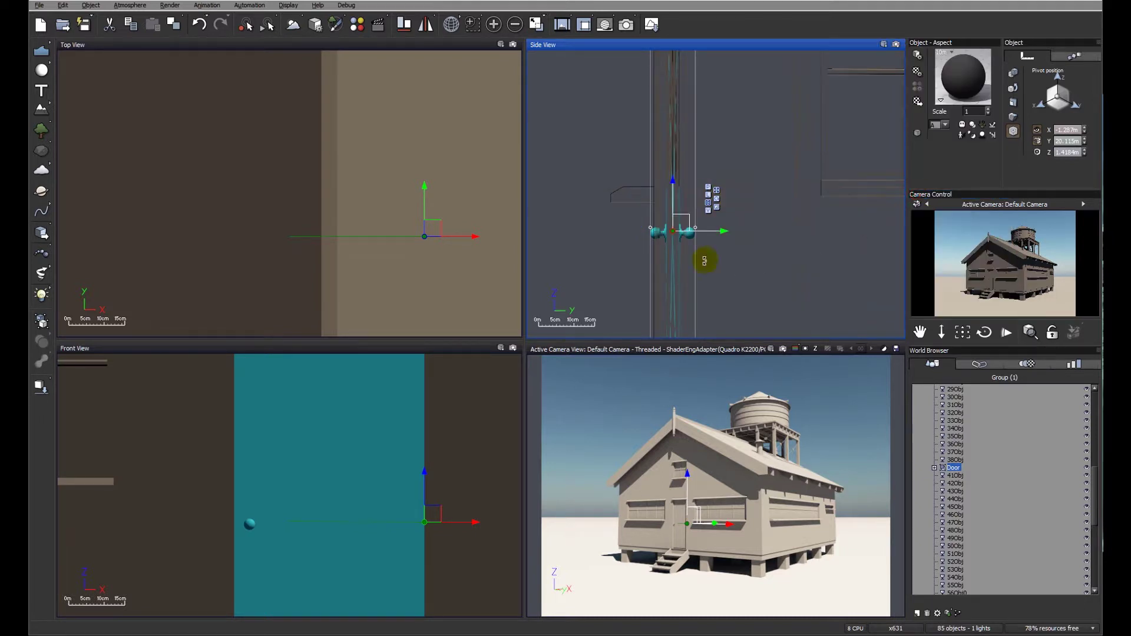
scroll(674, 254, up, 5)
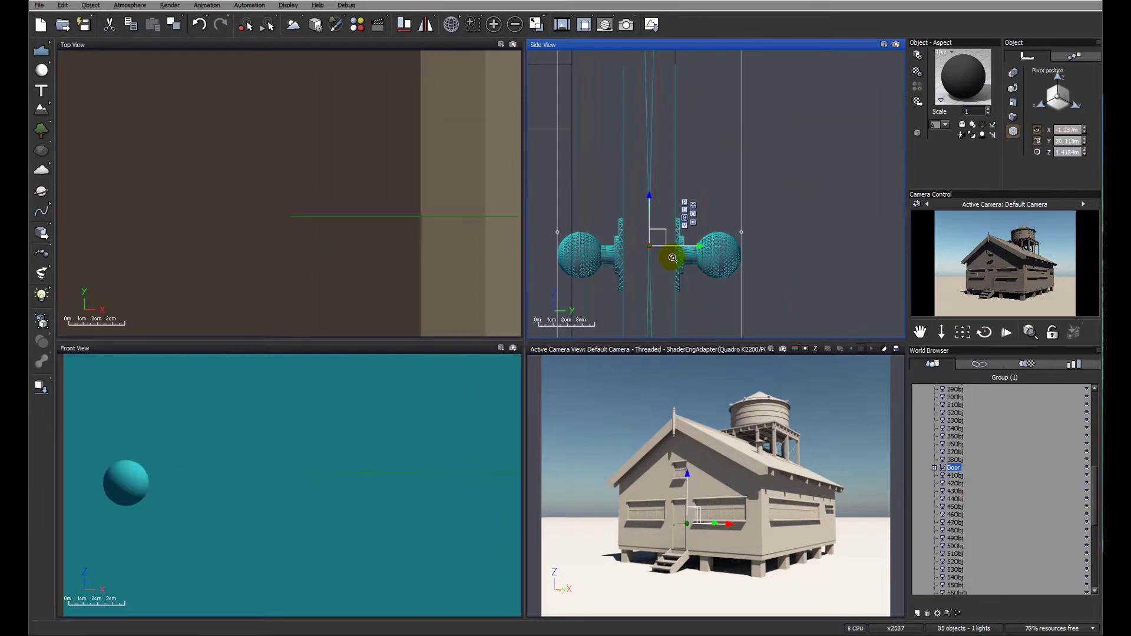
scroll(673, 257, up, 2)
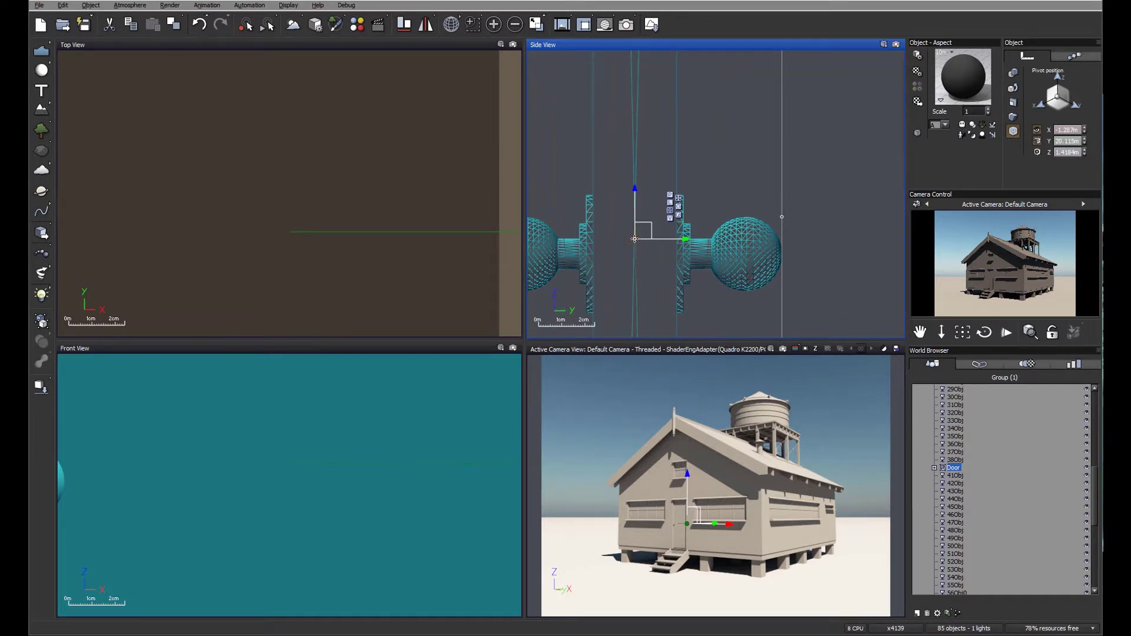
drag(635, 239, 592, 236)
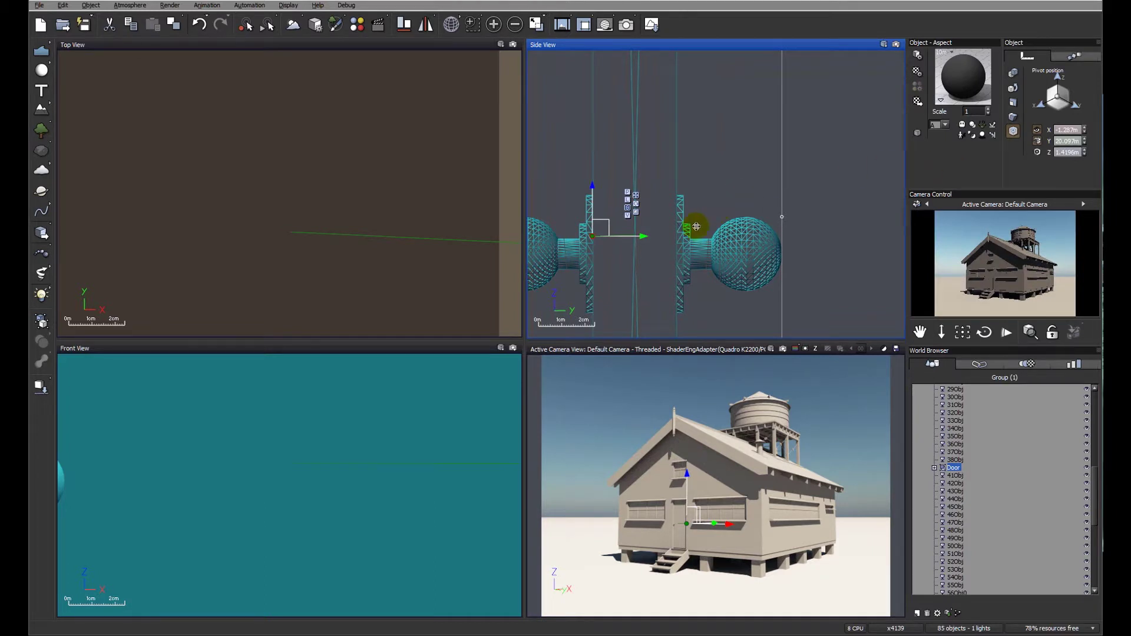
Fine-tune the Door group's pivot in the Side View so it lies exactly on the line of the door's outer face
right_drag(609, 255, 601, 266)
scroll(601, 265, up, 5)
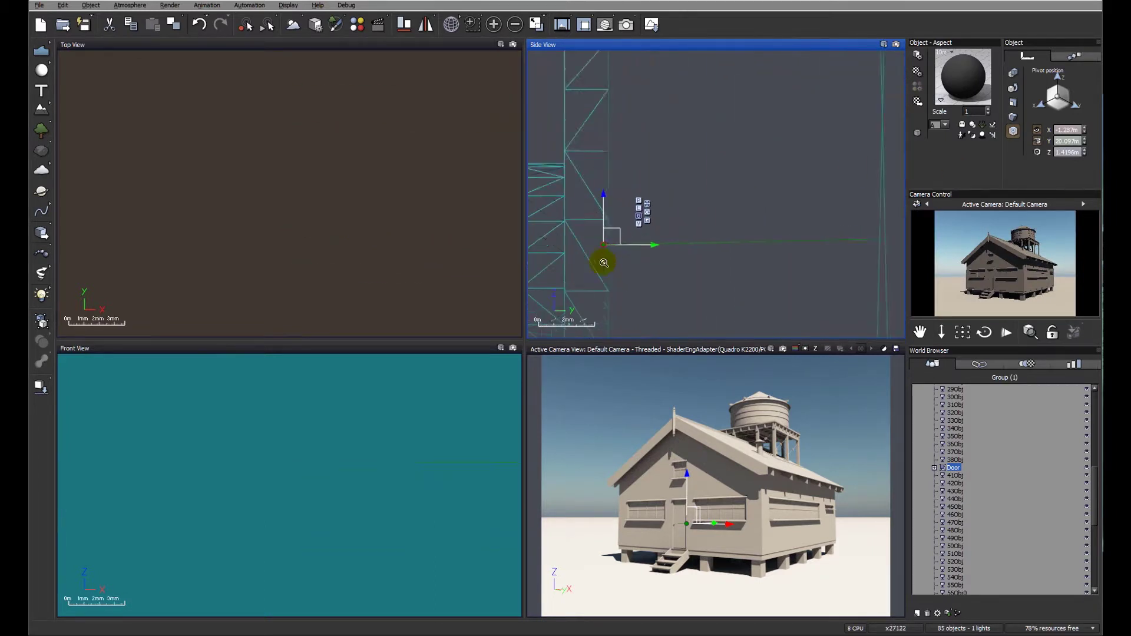
drag(603, 233, 611, 234)
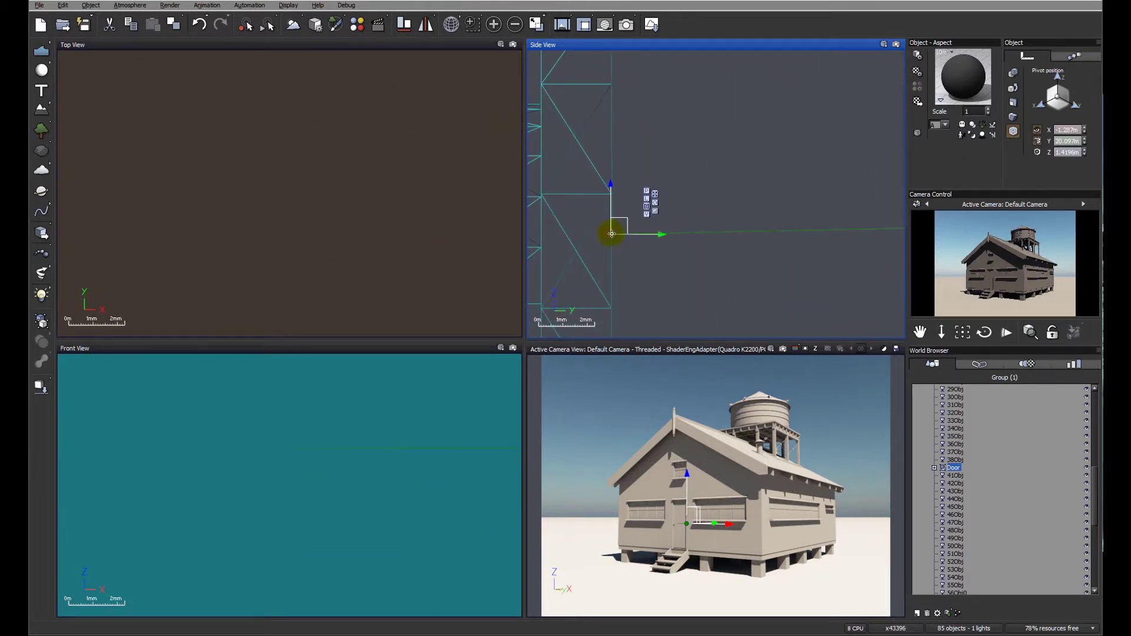
scroll(611, 235, up, 3)
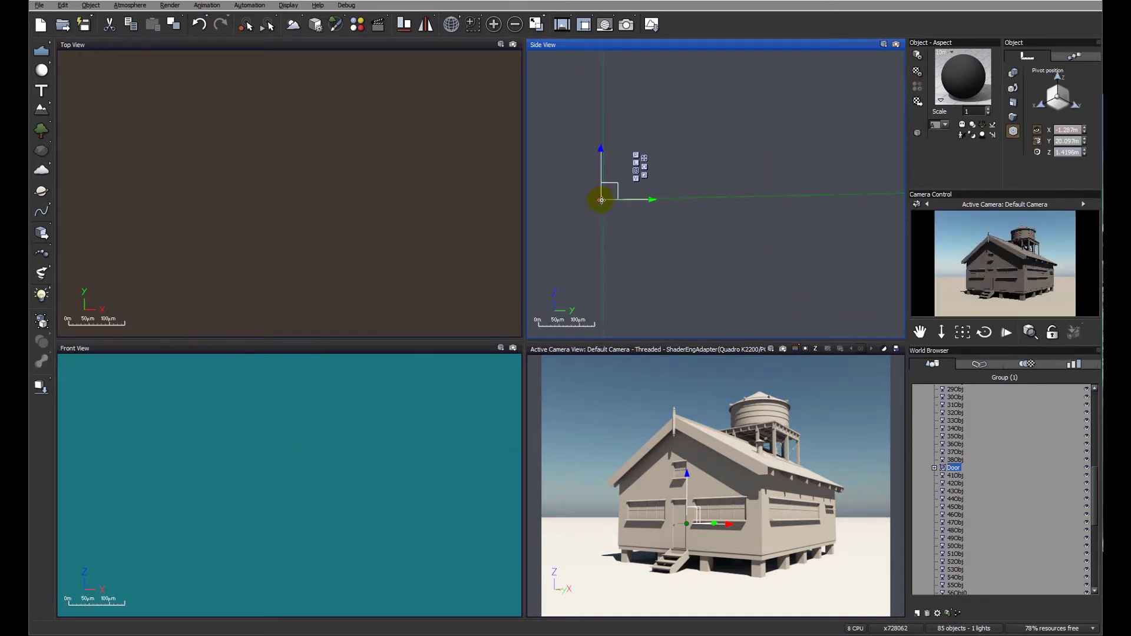
drag(602, 200, 604, 200)
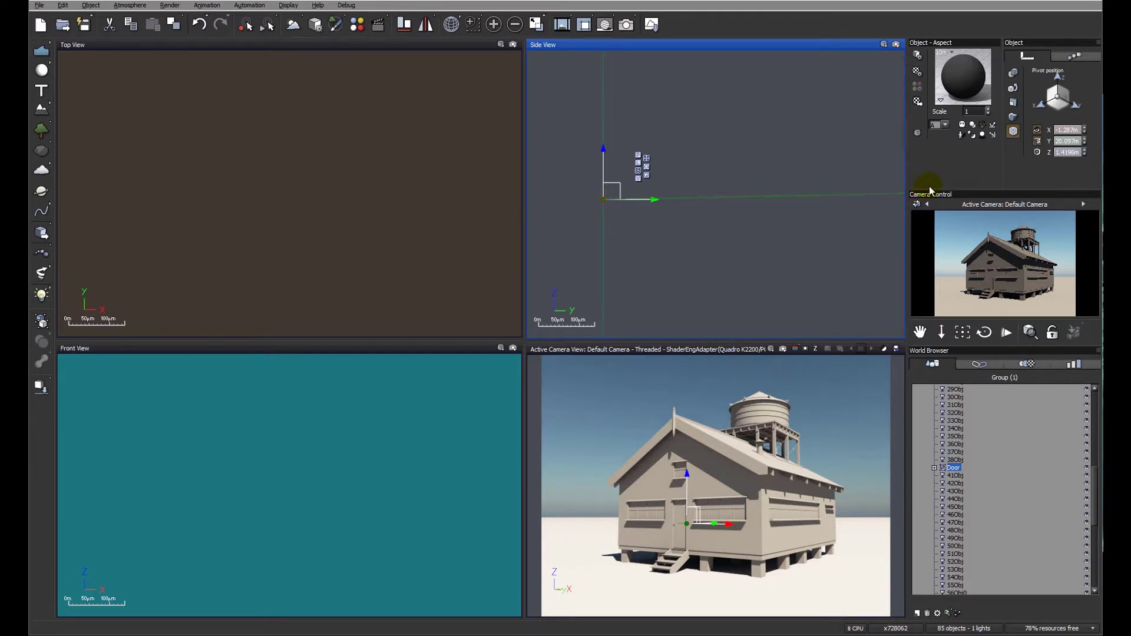
Hide the Door group's pivot and rotate the group about its hinge edge so the door swings partly open inward
click(1037, 141)
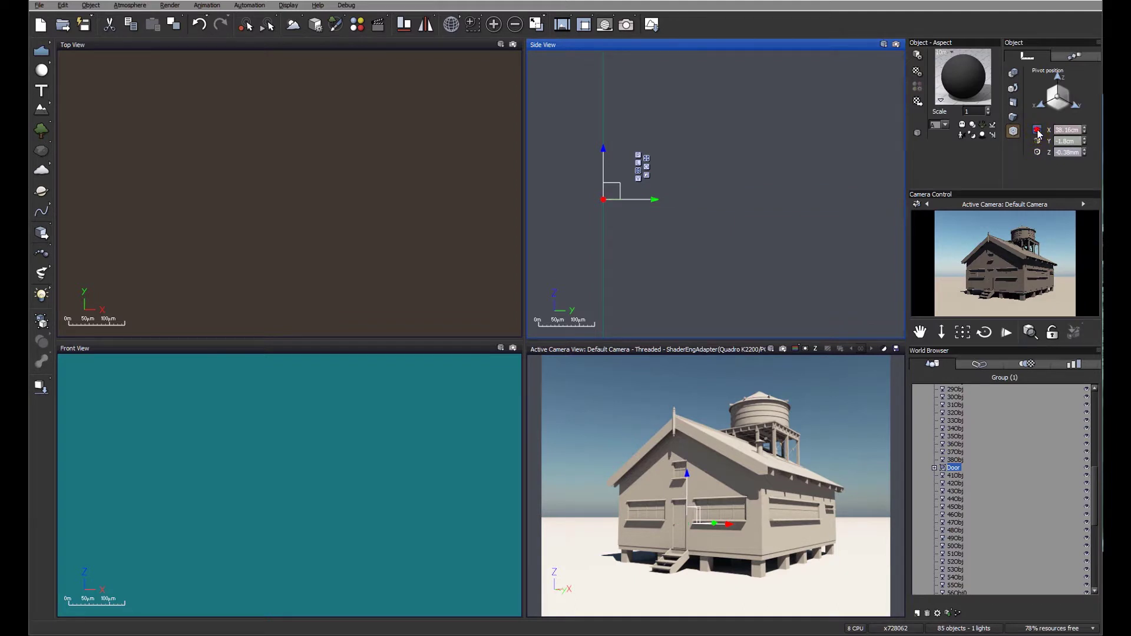
click(1013, 167)
click(327, 525)
click(335, 490)
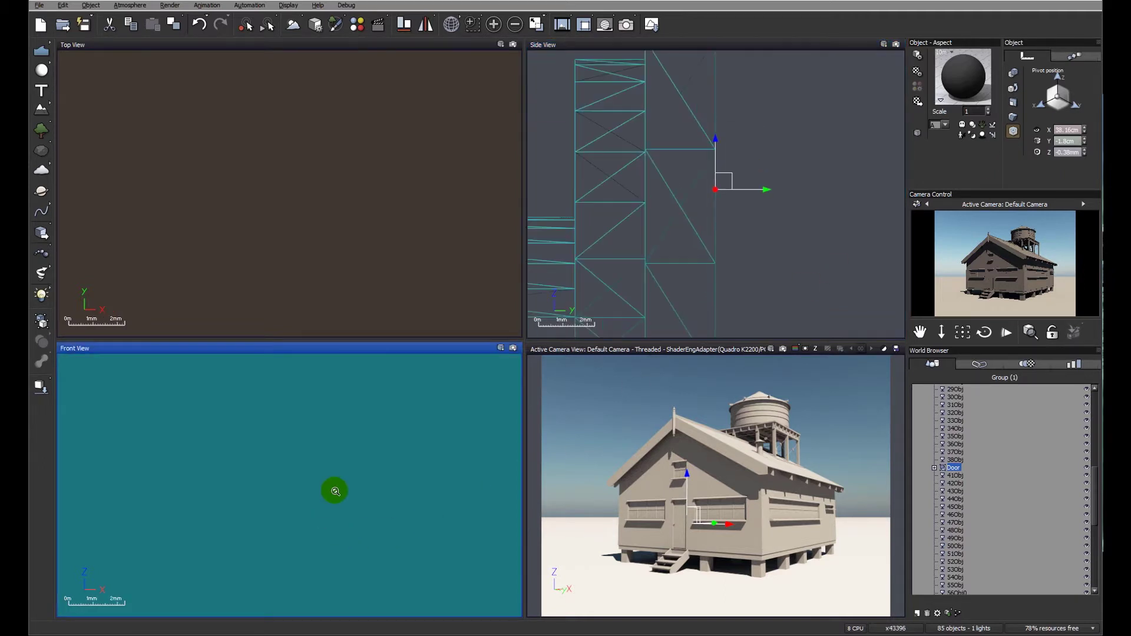
drag(335, 490, 362, 517)
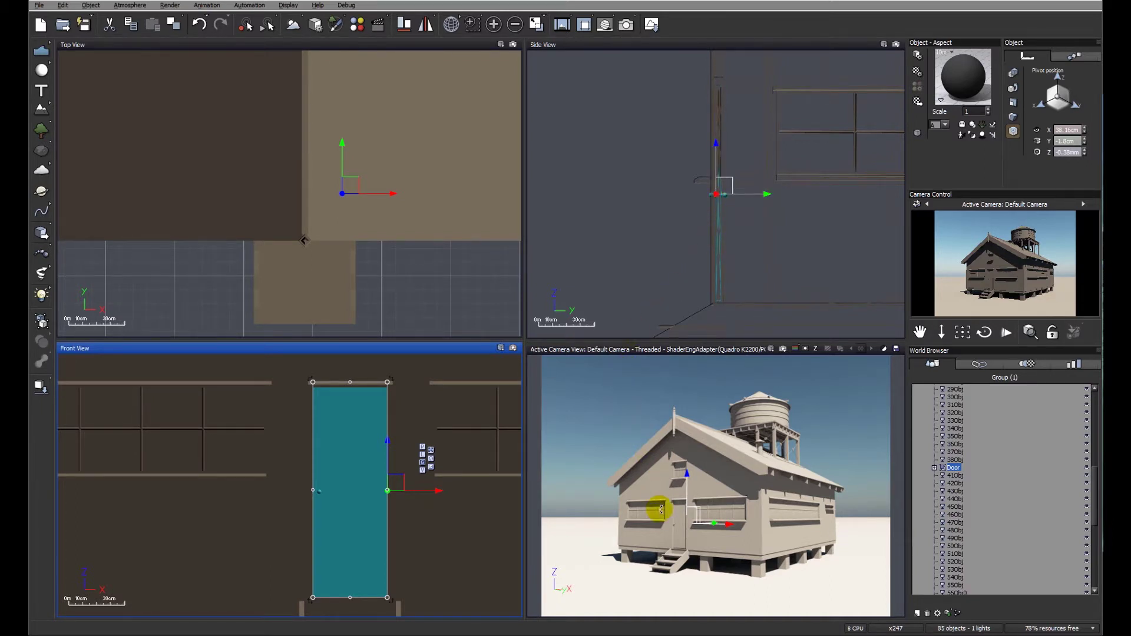
click(695, 514)
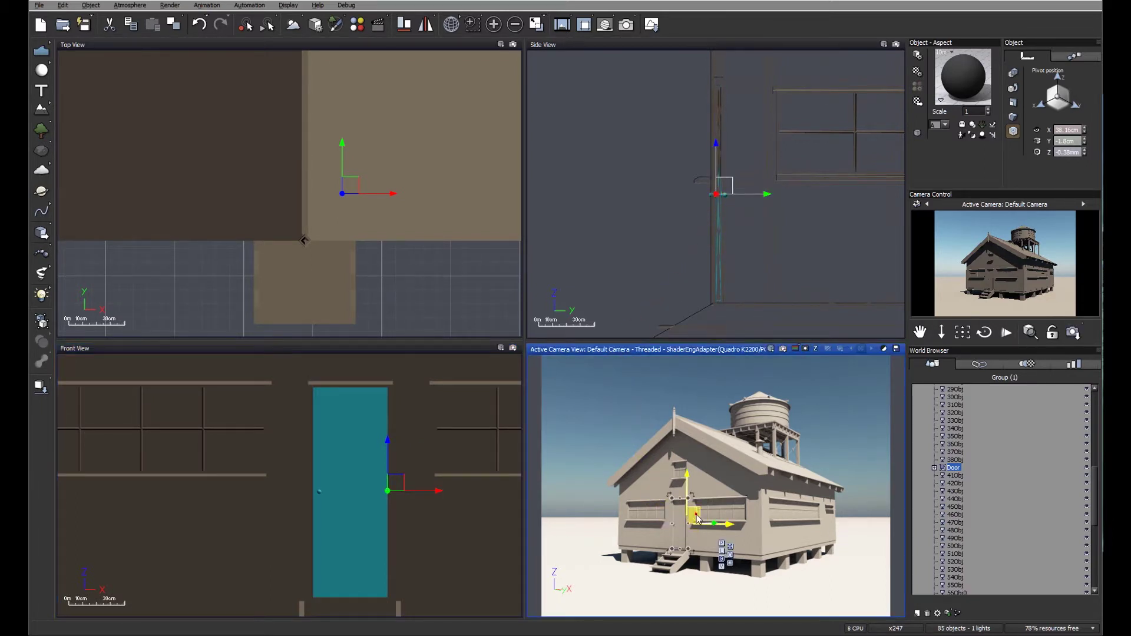
click(730, 556)
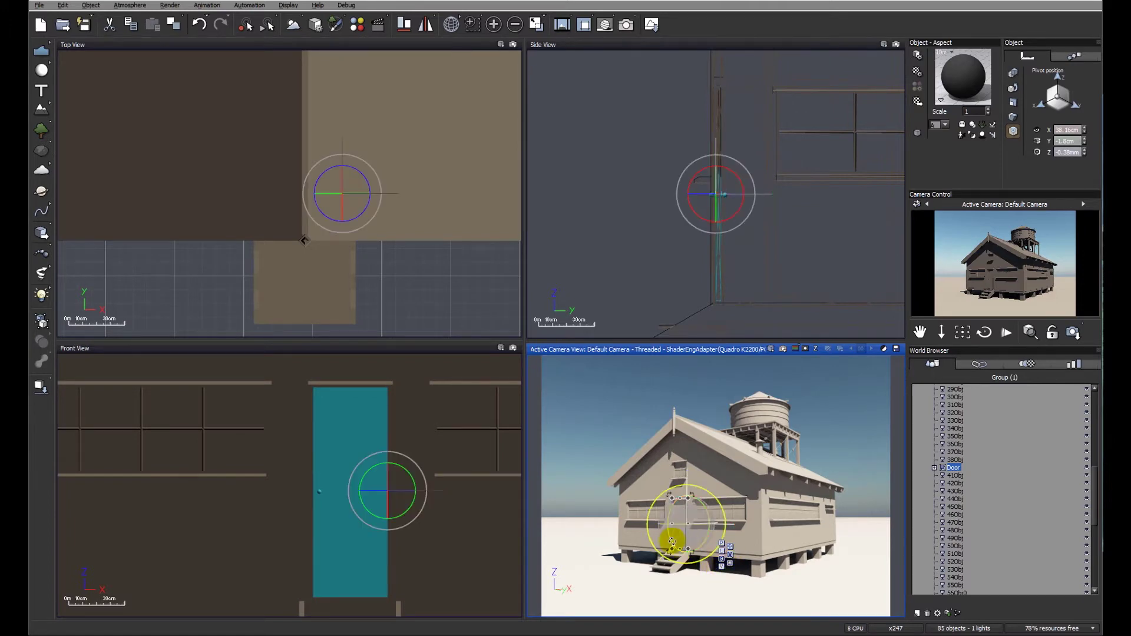
mouse_move(668, 524)
mouse_down()
mouse_move(644, 518)
mouse_move(688, 528)
mouse_move(656, 522)
mouse_up()
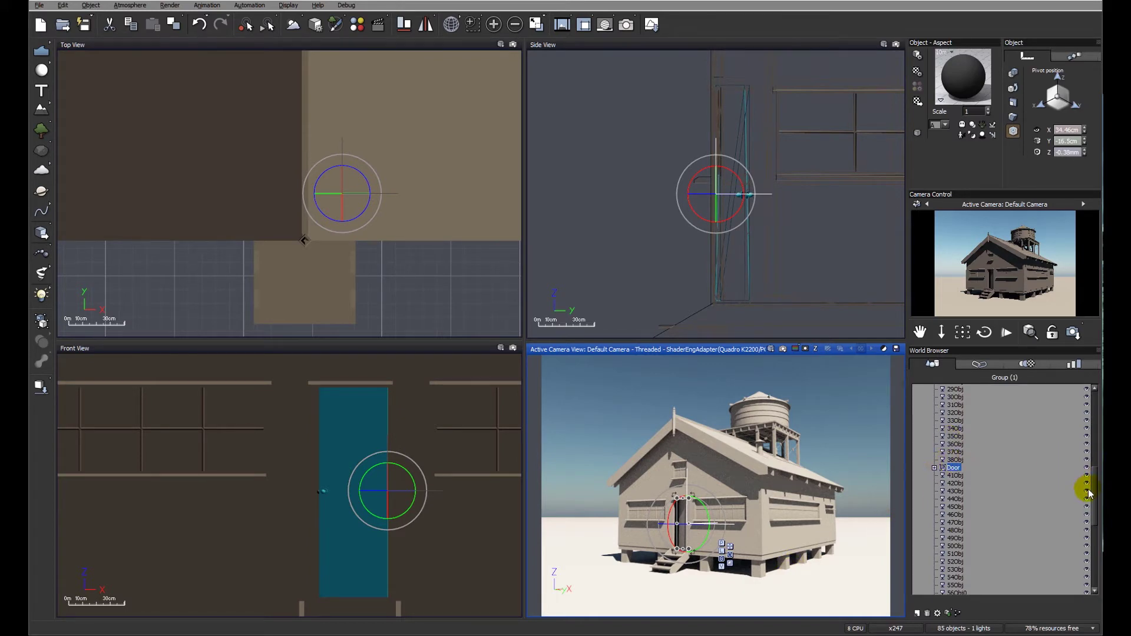
Collapse the Barracks group in the object list, select the Default Camera and show its pivot
drag(1095, 493, 1099, 420)
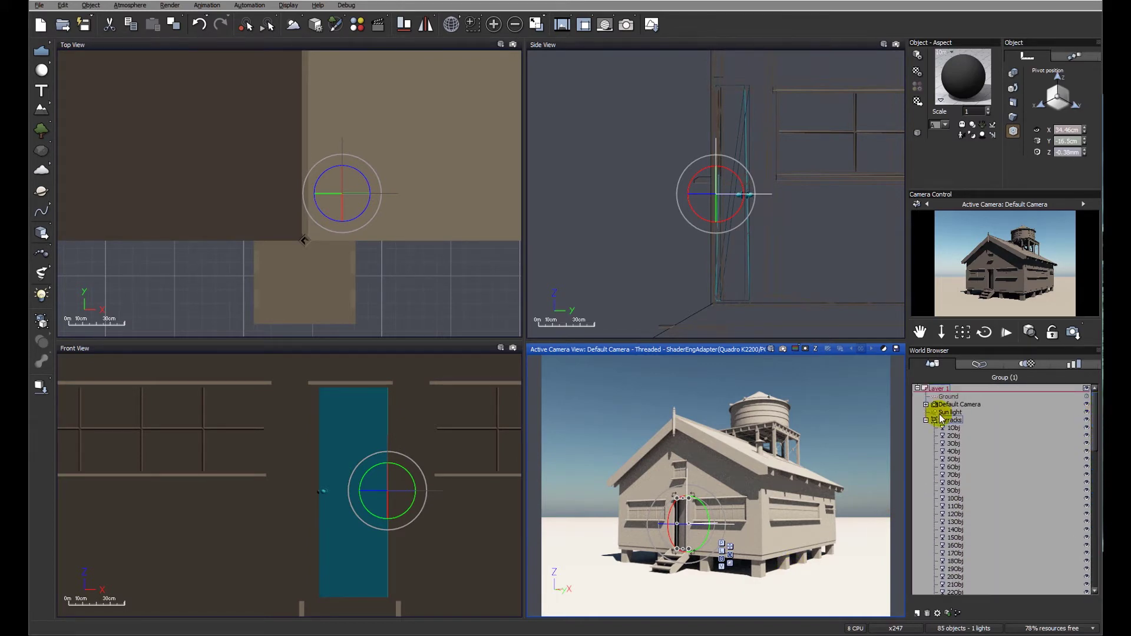
click(925, 420)
click(960, 405)
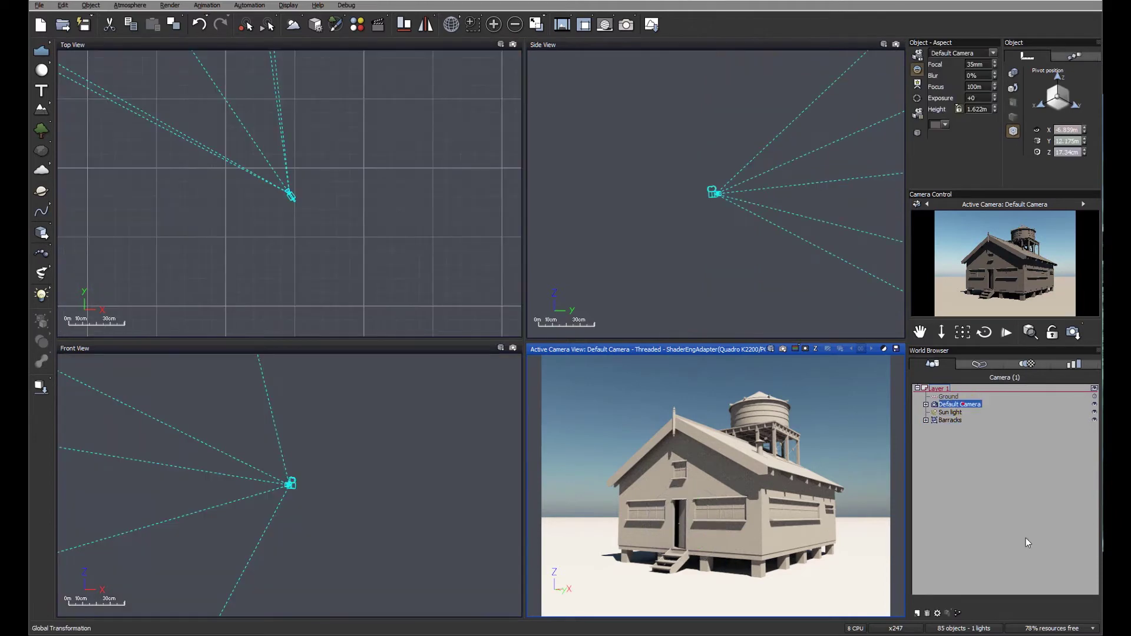
drag(1037, 231, 1038, 132)
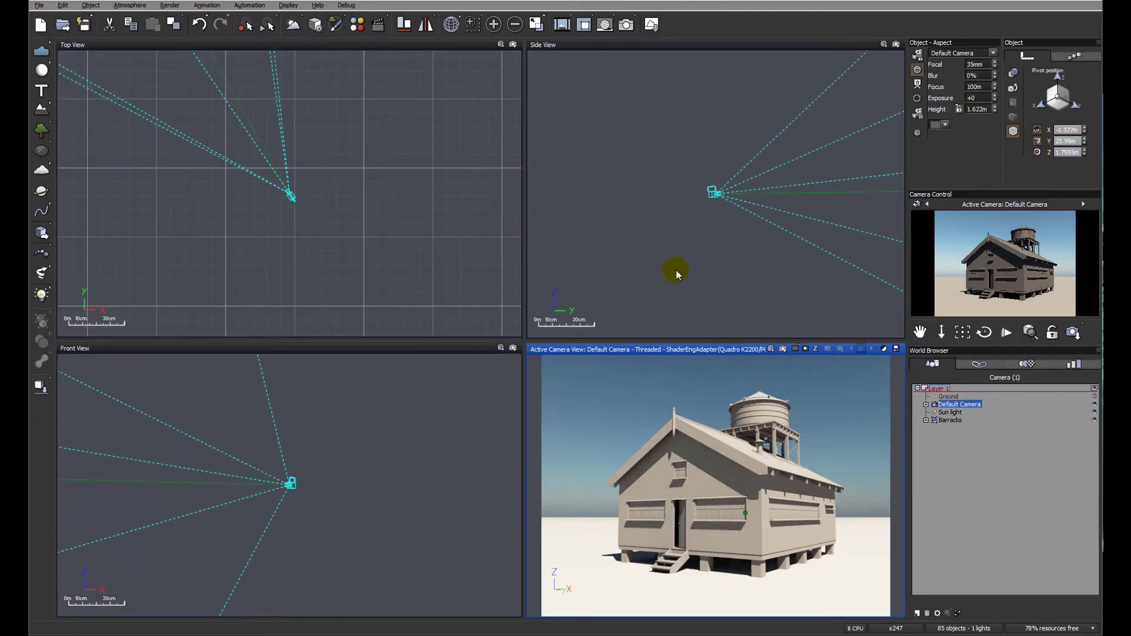
Reset the Default Camera's pivot, move it in the Top View to the barracks' centre, at about X -1.51 m, Y 24.1 m, and hide it
right_drag(231, 518, 277, 525)
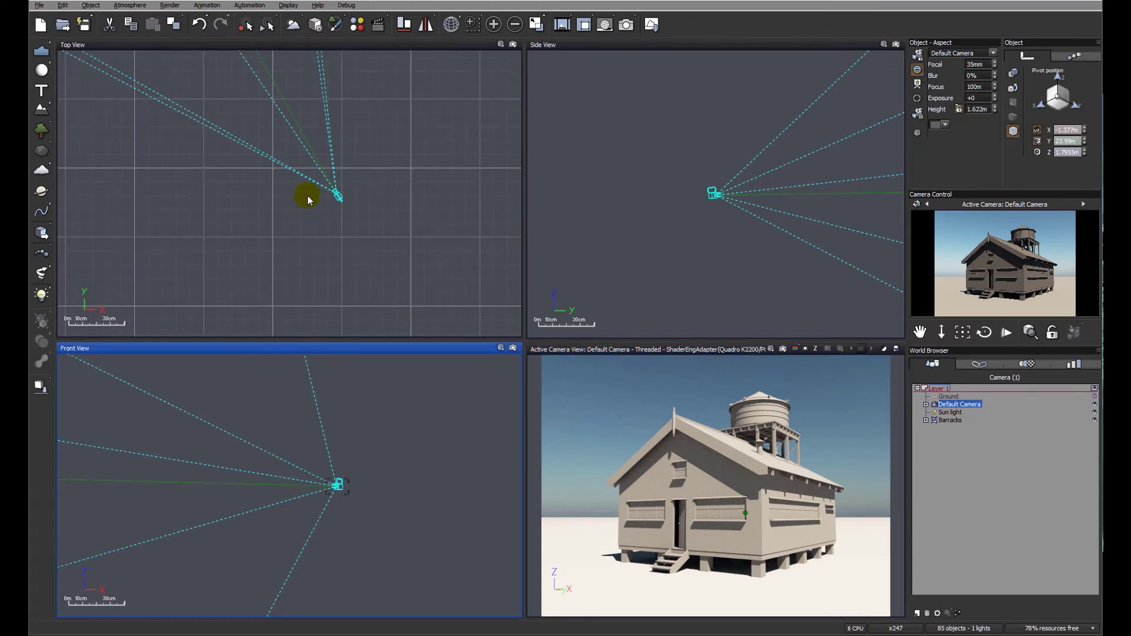
right_drag(307, 183, 347, 252)
scroll(346, 252, down, 10)
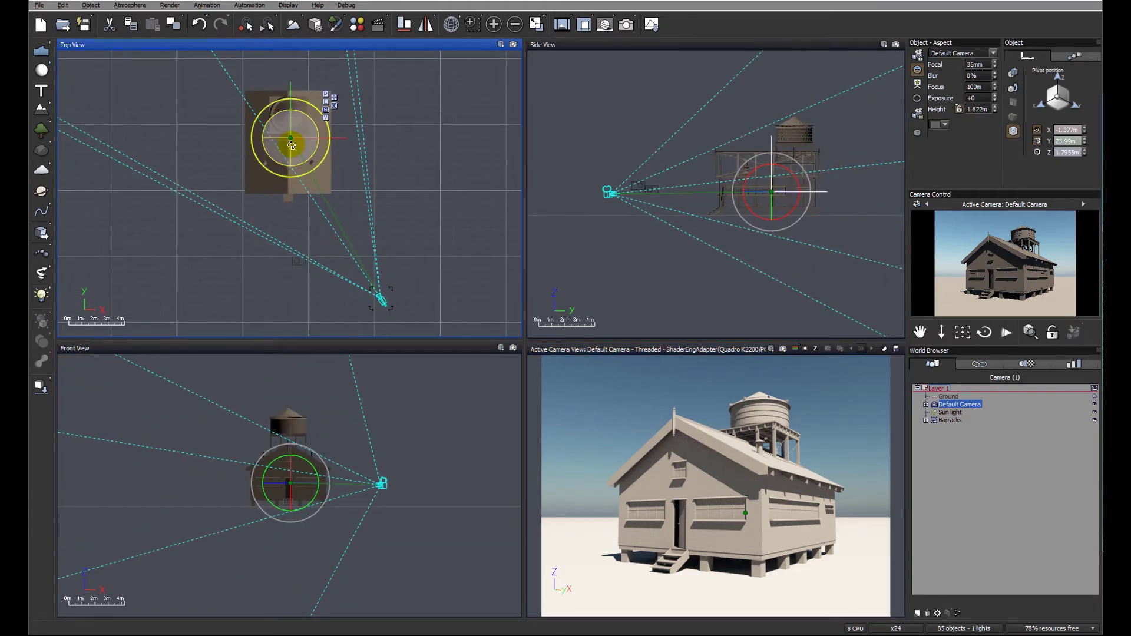
click(1037, 153)
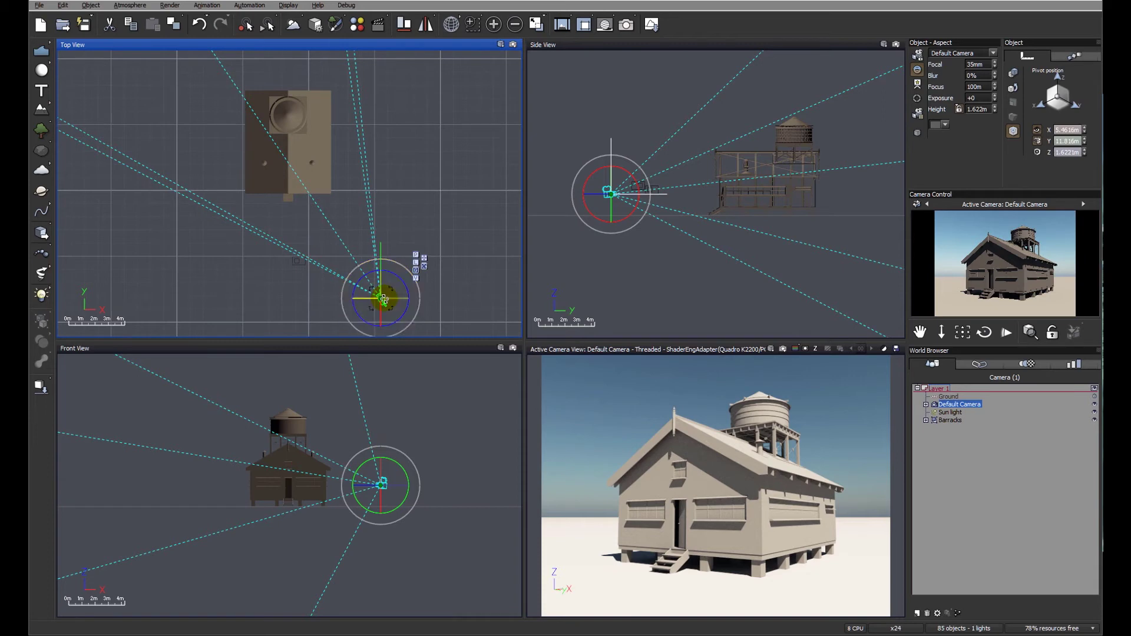
click(417, 255)
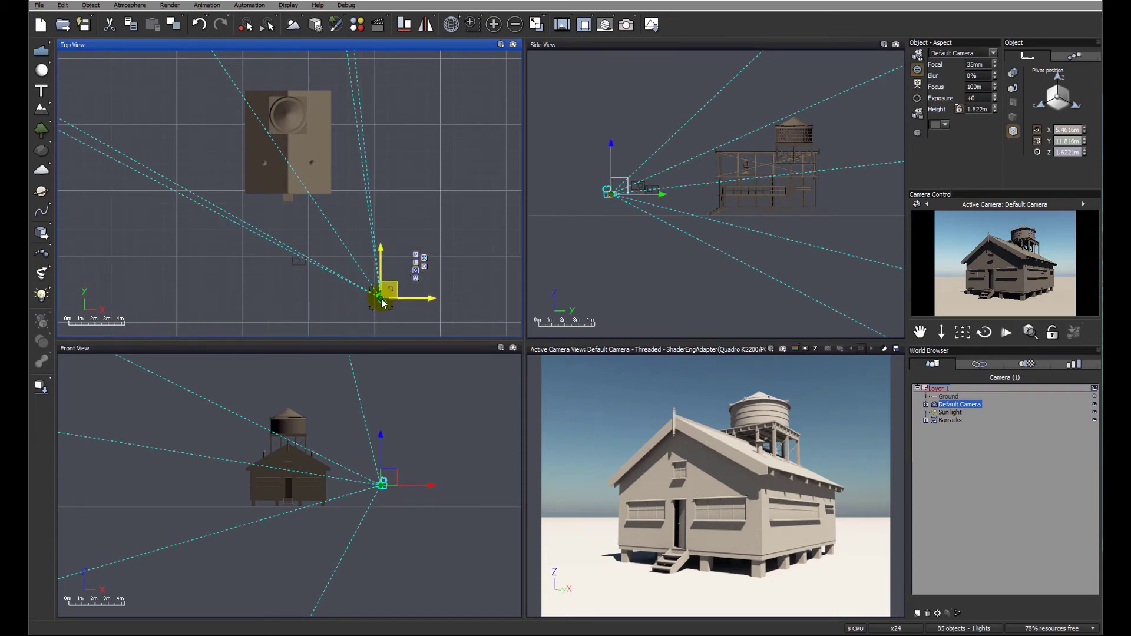
right_drag(380, 300, 375, 298)
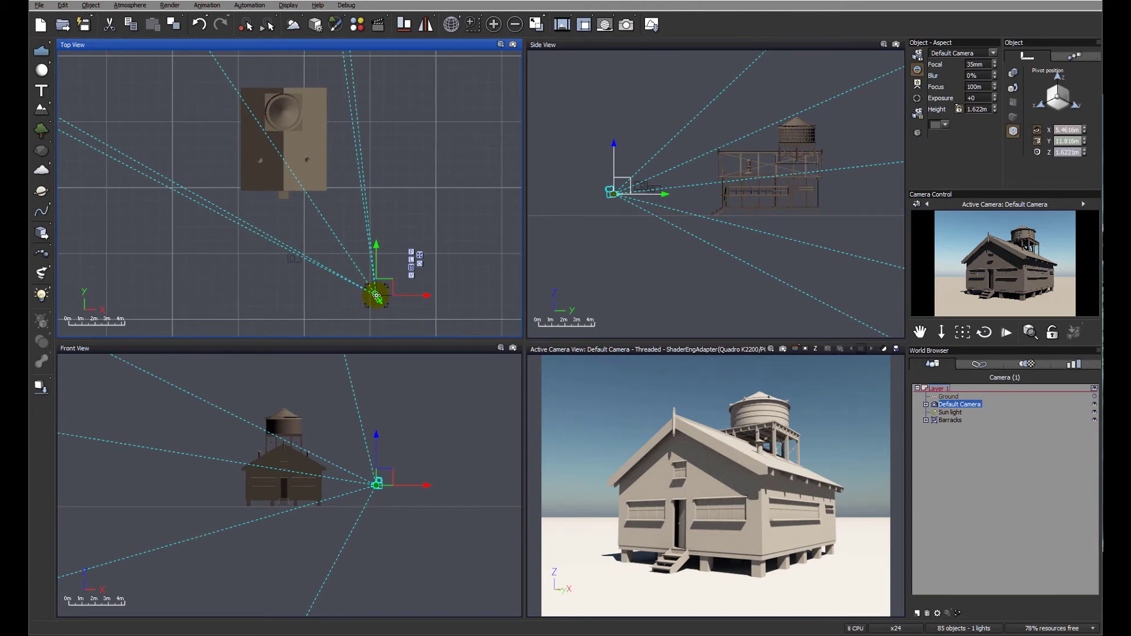
drag(376, 296, 284, 132)
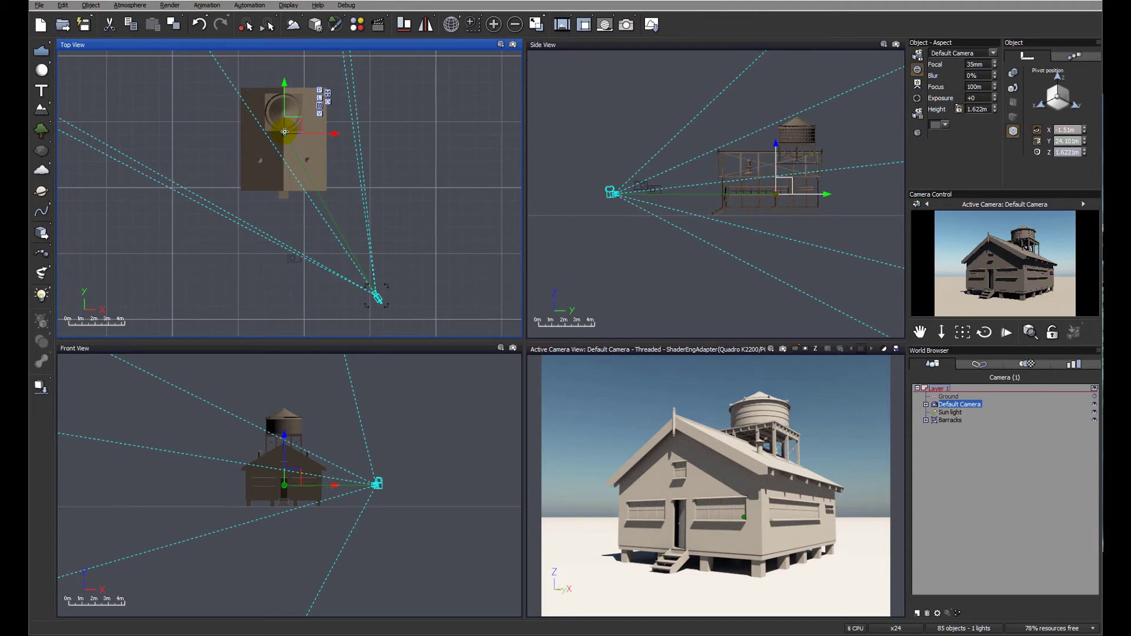
click(1037, 131)
Rotate the Default Camera slightly counterclockwise in the Top View so it orbits around the barracks
click(388, 247)
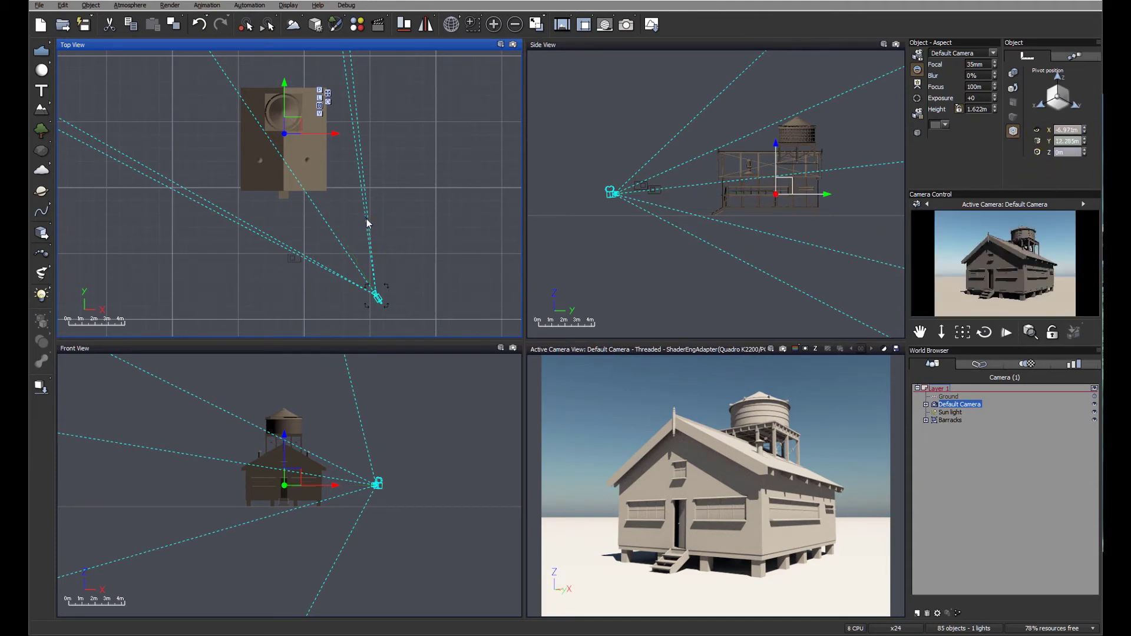
click(347, 159)
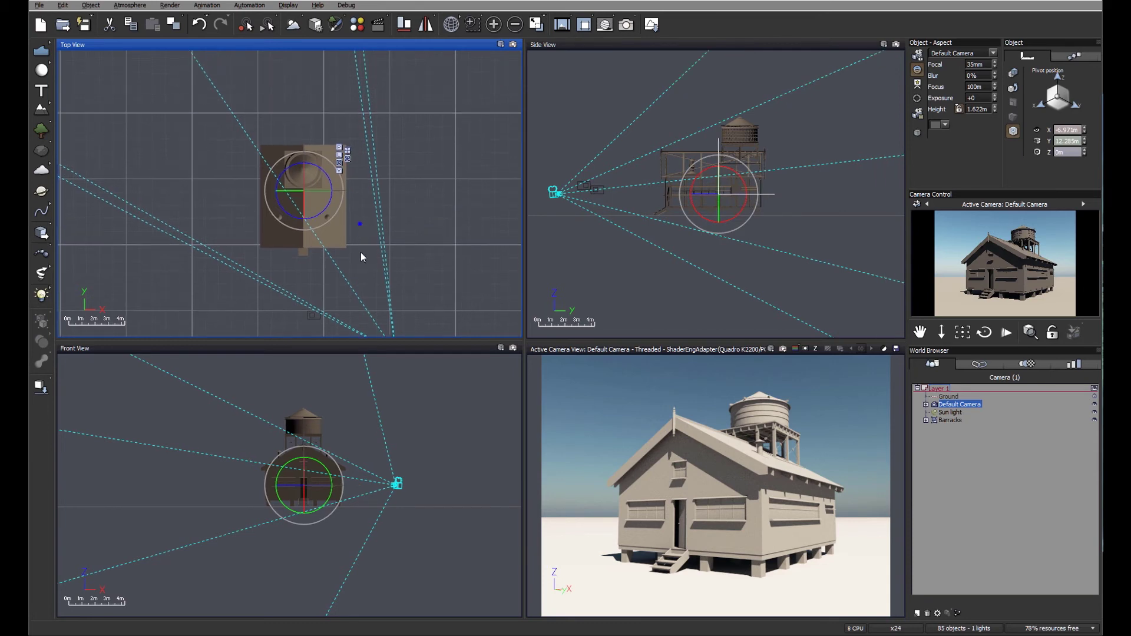
scroll(363, 251, down, 2)
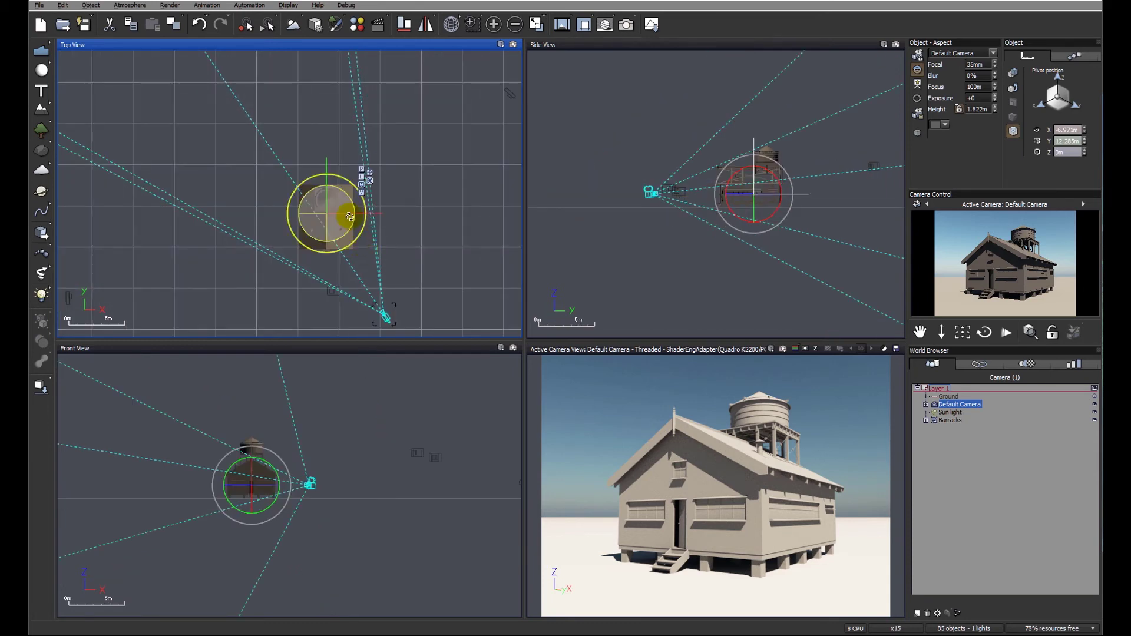
mouse_move(349, 228)
mouse_down()
mouse_move(348, 185)
mouse_move(317, 178)
mouse_move(292, 193)
mouse_move(289, 224)
mouse_move(305, 254)
mouse_move(301, 218)
mouse_move(325, 203)
mouse_move(341, 220)
mouse_up()
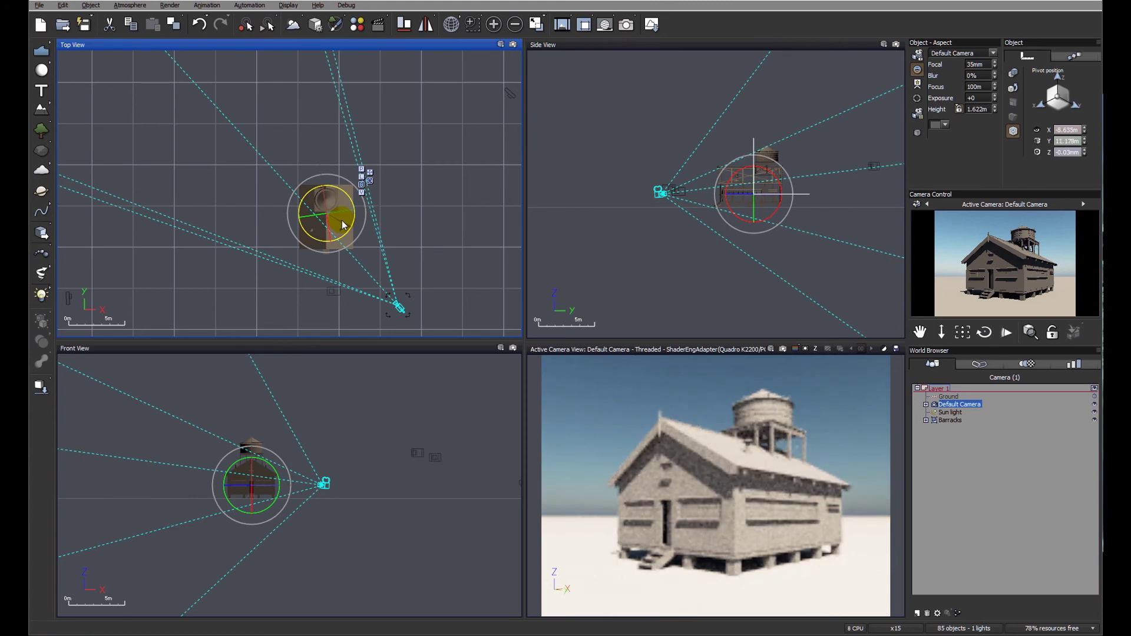